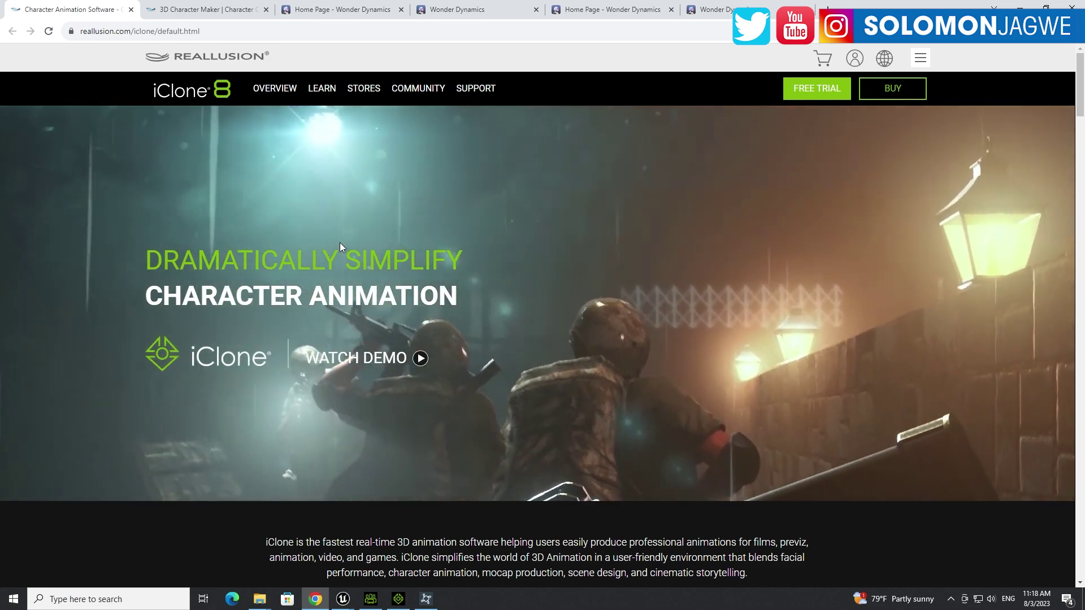
# Switch from the iClone 8 product page to the Character Creator 4 product page
pyautogui.hotkey('ctrl', 'Tab')
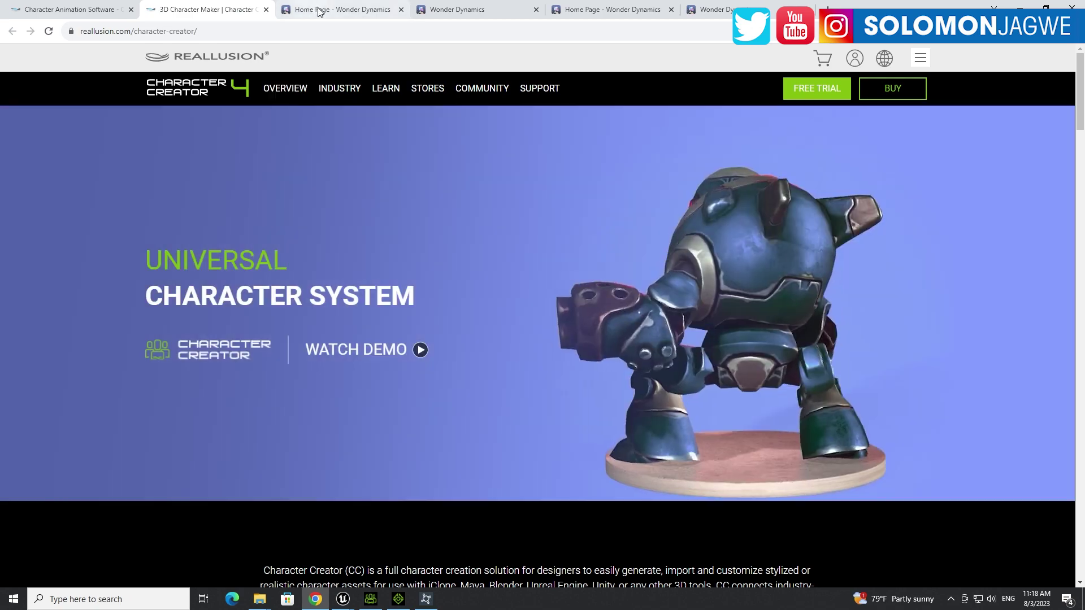
# Preview the Body MoCap clip and the Robot Dance Break export view, then return to Wonder Studio's home page
pyautogui.click(318, 9)
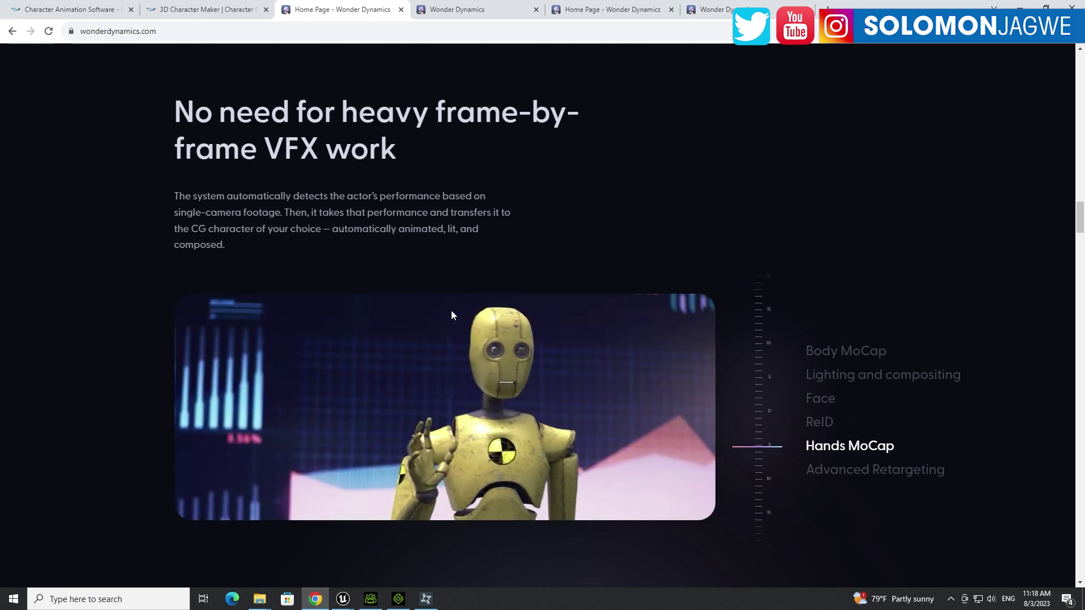
pyautogui.click(840, 363)
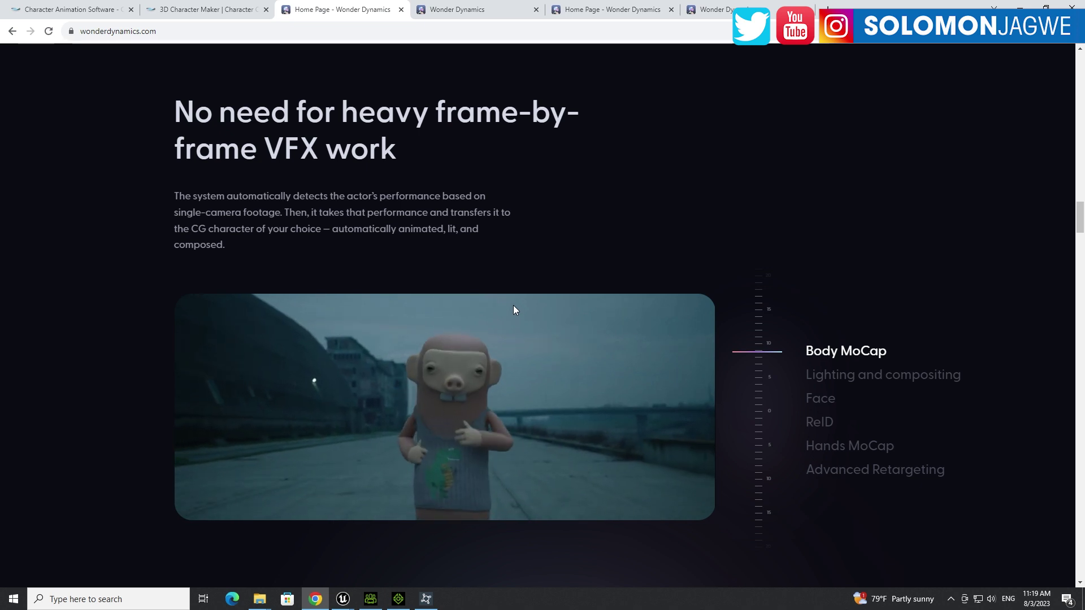
pyautogui.click(455, 11)
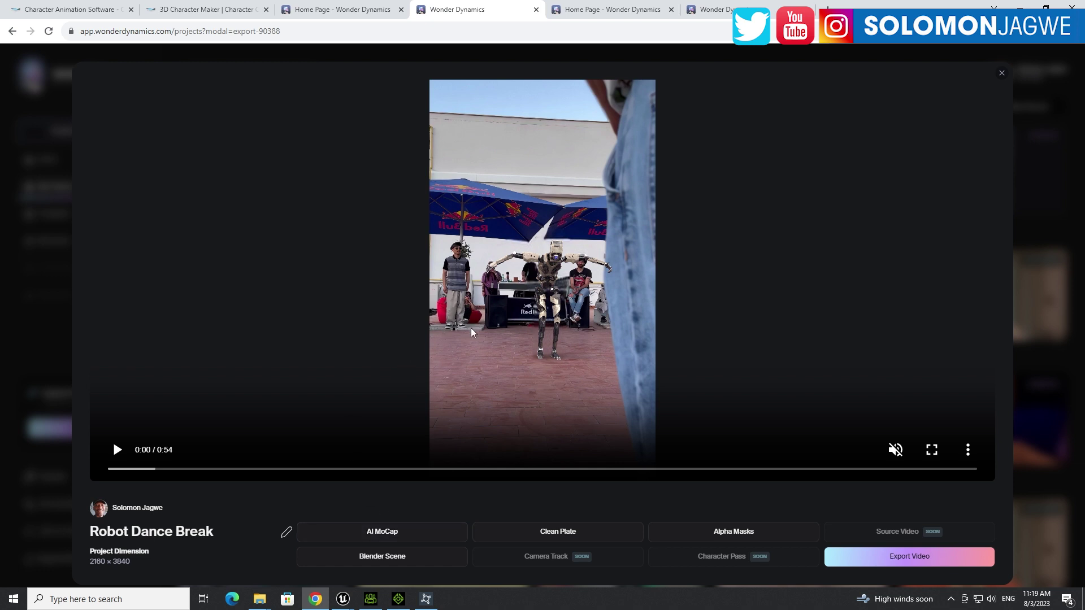
pyautogui.click(624, 12)
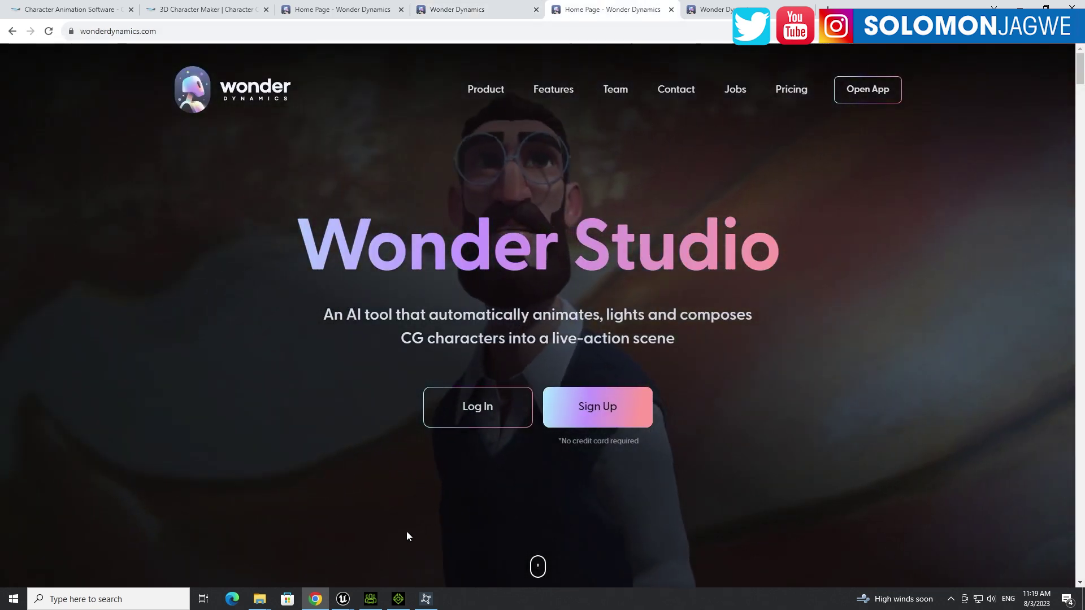
# Show iClone 8's four dancing characters, then bring up Character Creator 4 with Casual_F_0017 loaded
pyautogui.click(399, 600)
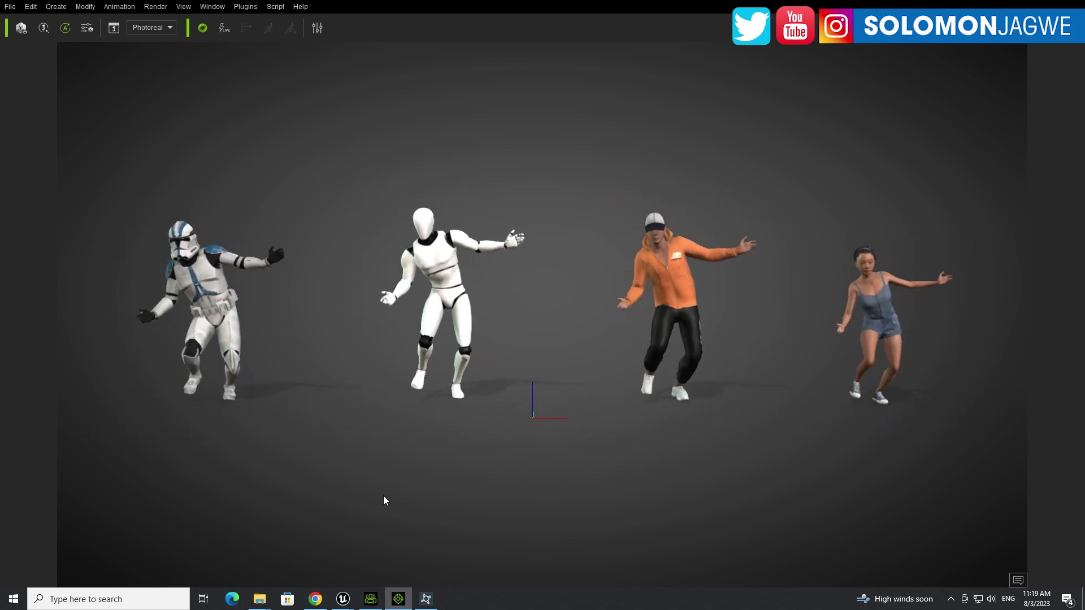
pyautogui.click(371, 602)
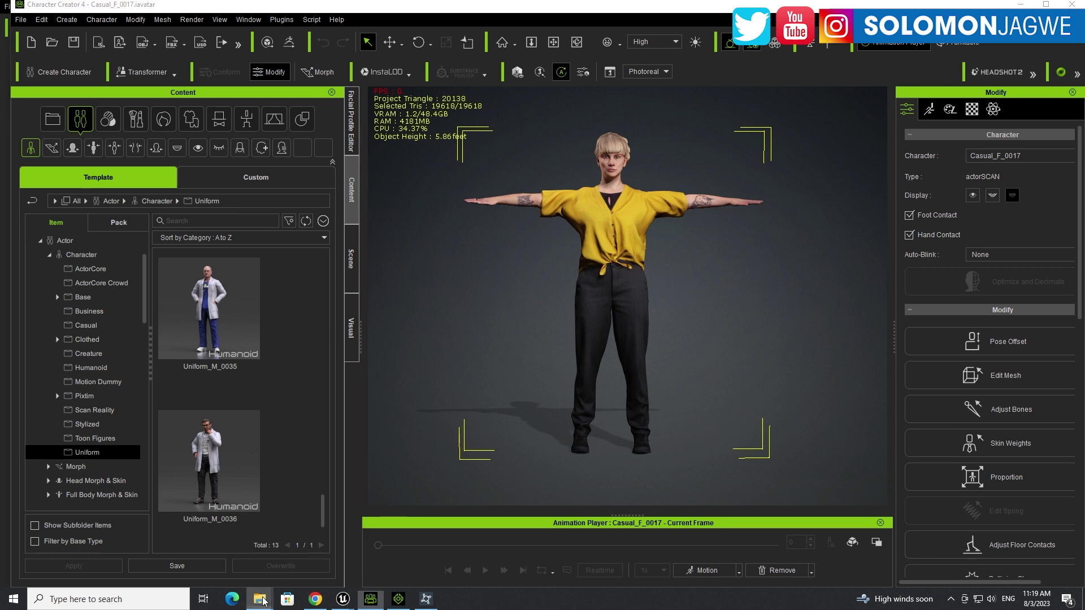
# Bring up the Mocap > Soul Dance > cut_0 folder containing Actor 1.fbx beside Character Creator
pyautogui.moveTo(259, 598)
pyautogui.click(241, 549)
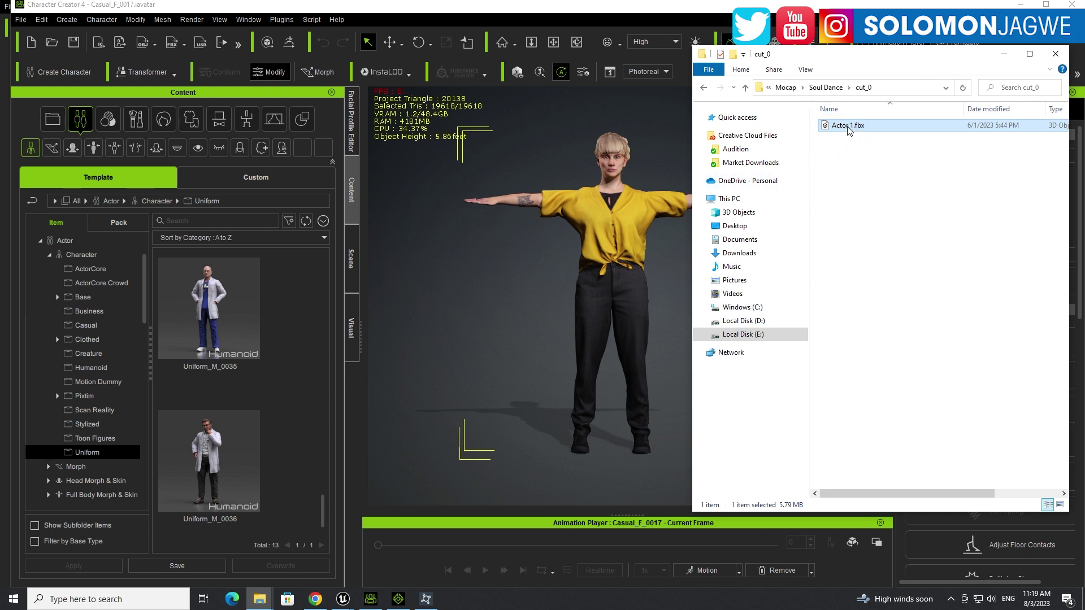
# Drop Actor 1.fbx onto Casual_F_0017 to open Motion Import Settings, then minimize File Explorer
pyautogui.moveTo(847, 125); pyautogui.dragTo(611, 223)
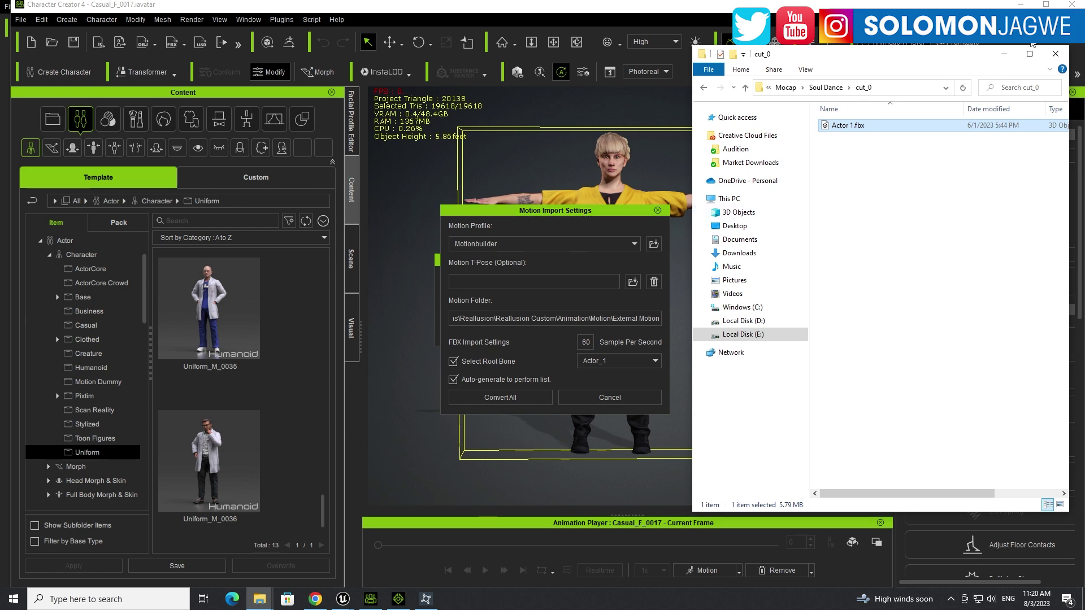
pyautogui.click(1004, 54)
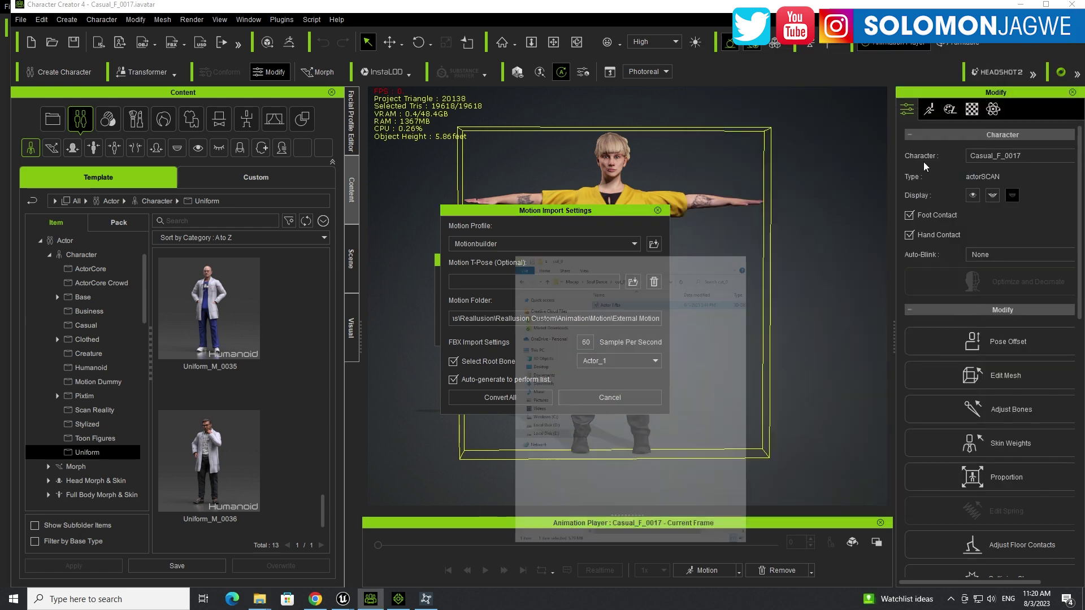
# Refresh Reallusion Hub's Updates page, confirming iClone v8.31 and Character Creator v4.31 are up to date
pyautogui.click(427, 600)
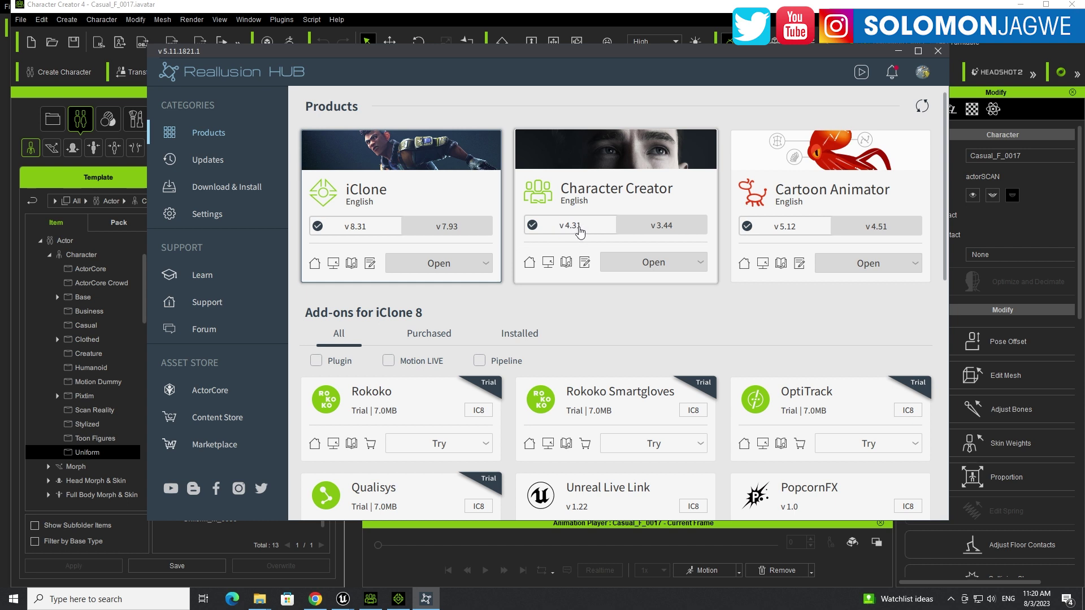
pyautogui.click(215, 165)
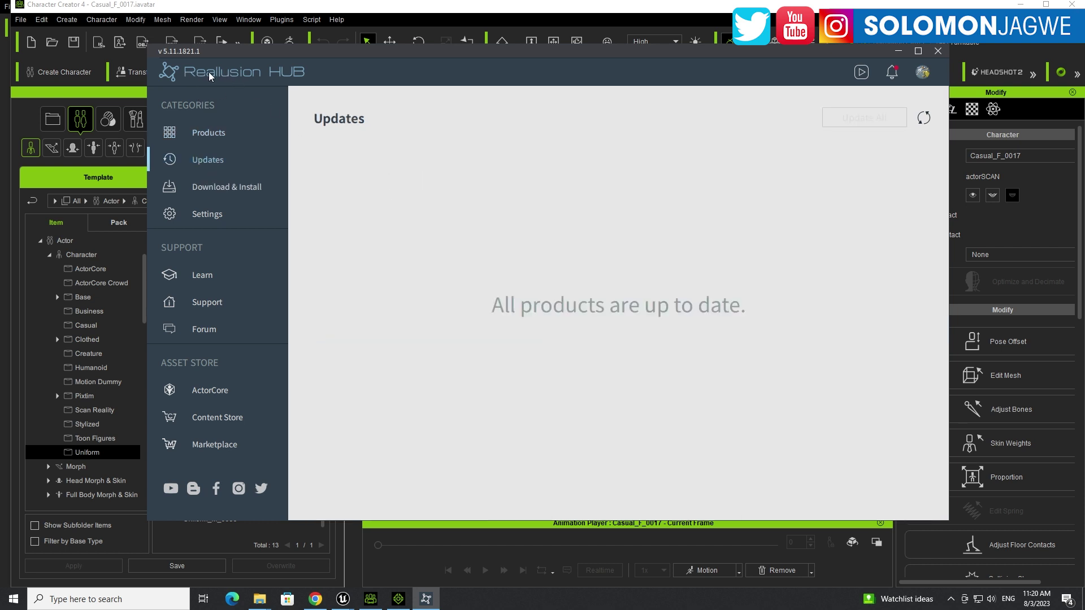
pyautogui.click(923, 118)
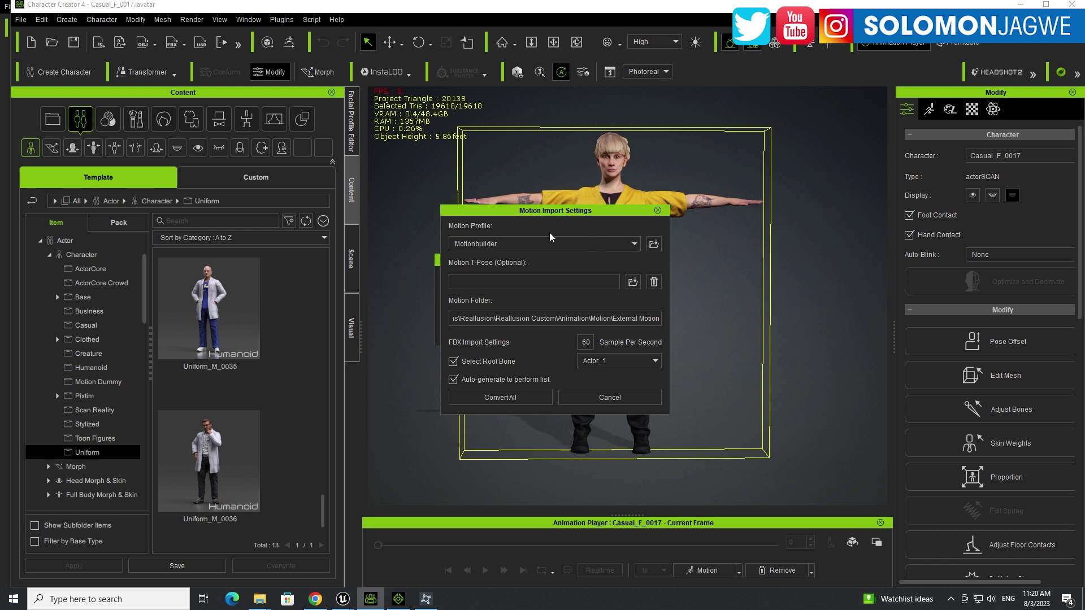
# Convert the Actor 1 FBX with the WonderStudio motion profile and Select Root Bone unchecked
pyautogui.click(635, 244)
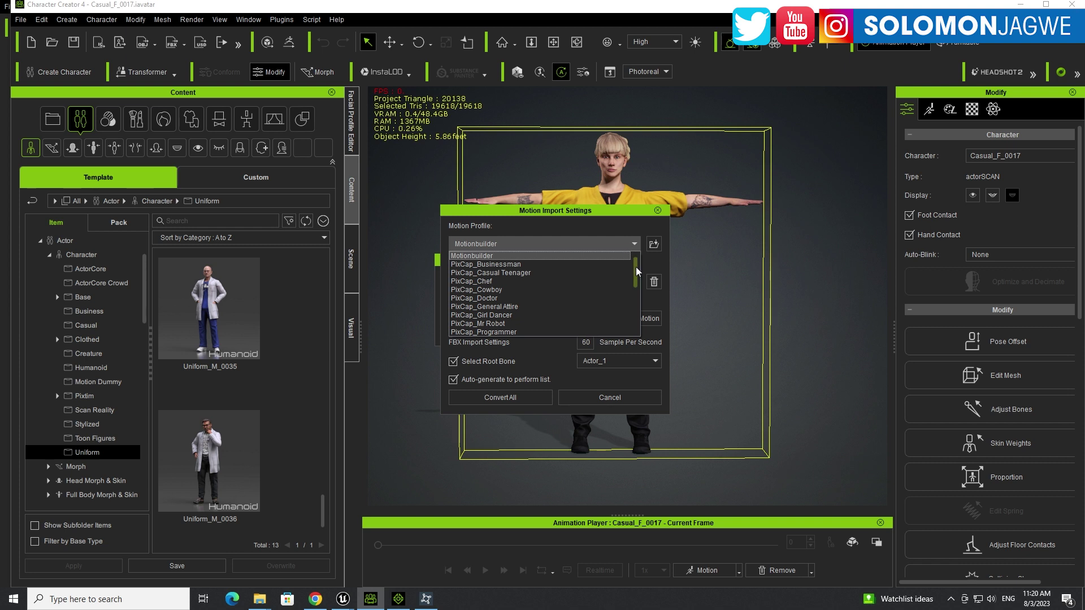
pyautogui.moveTo(636, 267); pyautogui.dragTo(640, 289)
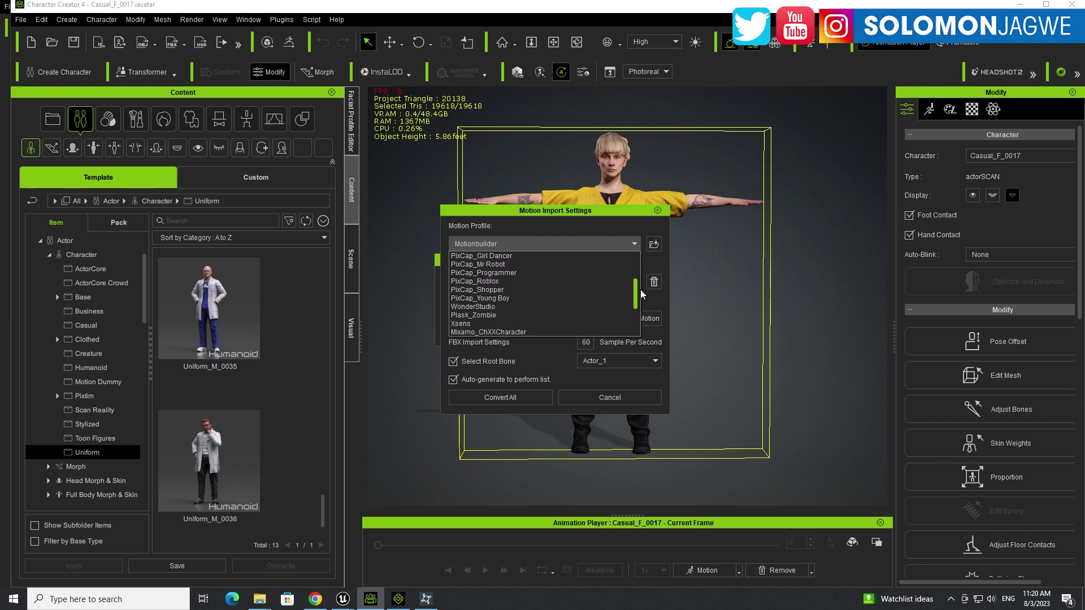
pyautogui.click(470, 307)
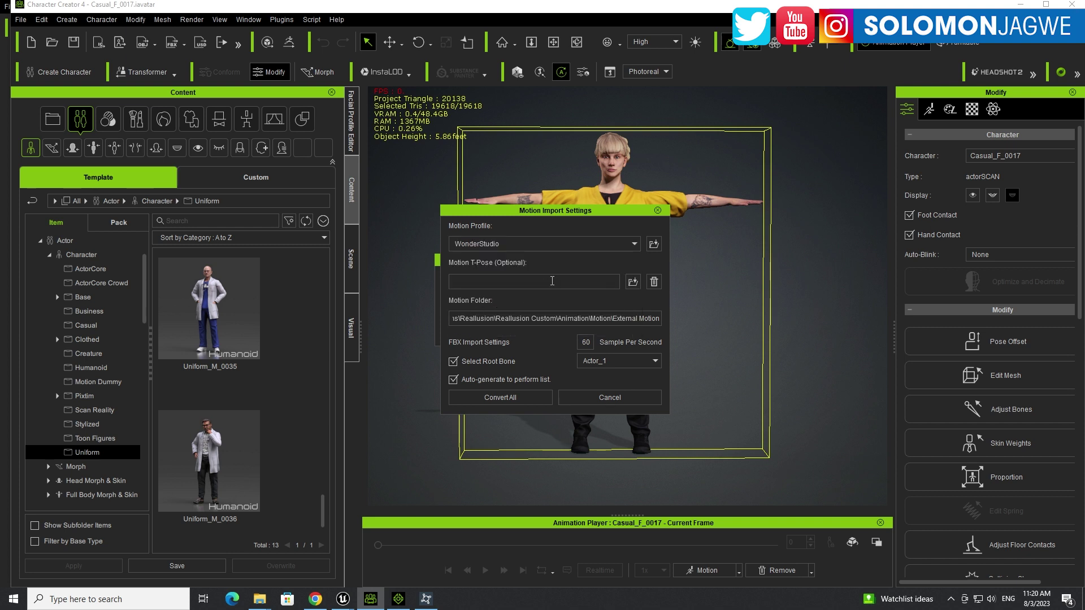
pyautogui.click(453, 361)
pyautogui.moveTo(591, 319); pyautogui.dragTo(661, 319)
pyautogui.click(644, 320)
pyautogui.click(520, 396)
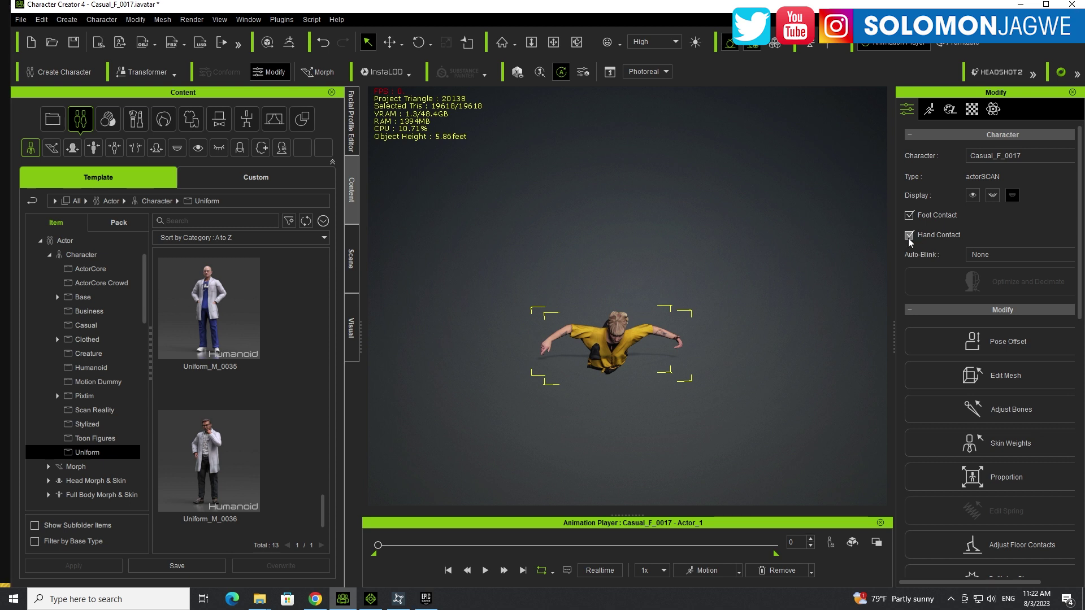
# Toggle Foot Contact and Hand Contact for Casual_F_0017 and frame the character in the viewport
pyautogui.click(909, 216)
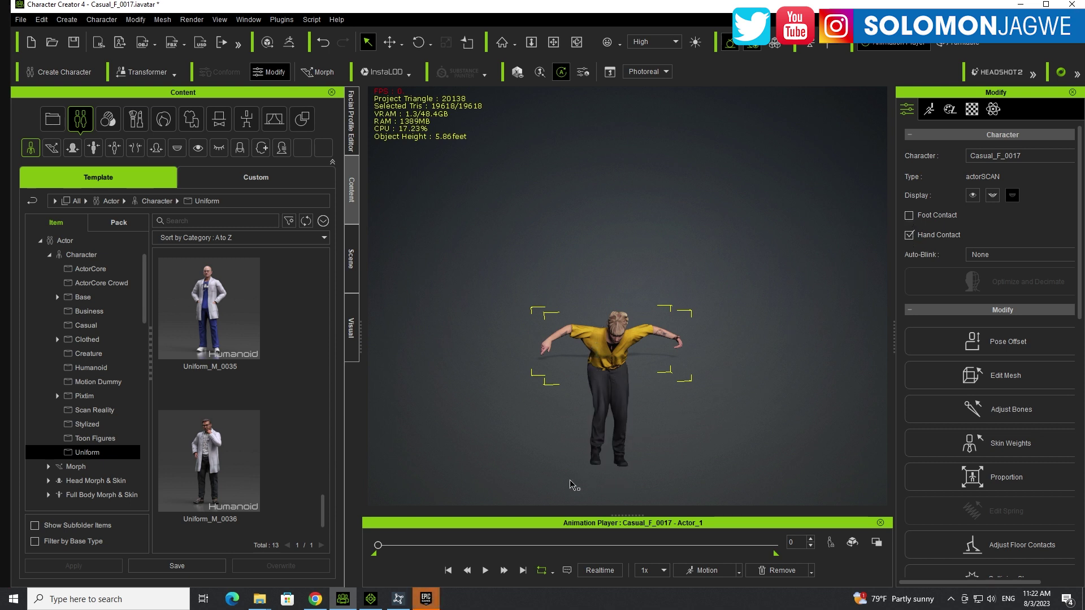
pyautogui.click(909, 235)
pyautogui.scroll(3, 628, 374)
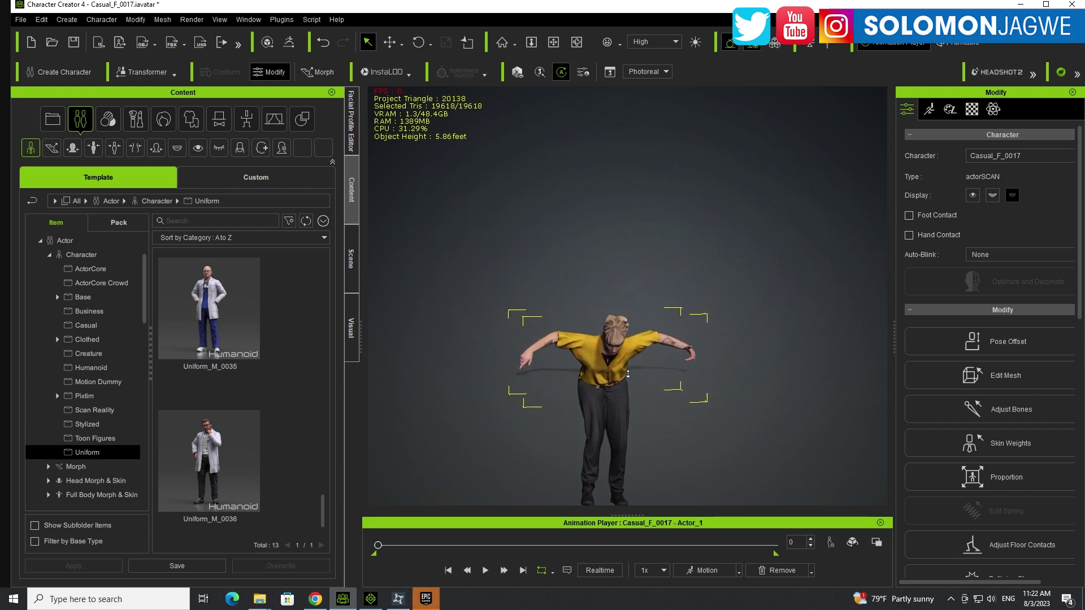
pyautogui.scroll(2, 627, 374)
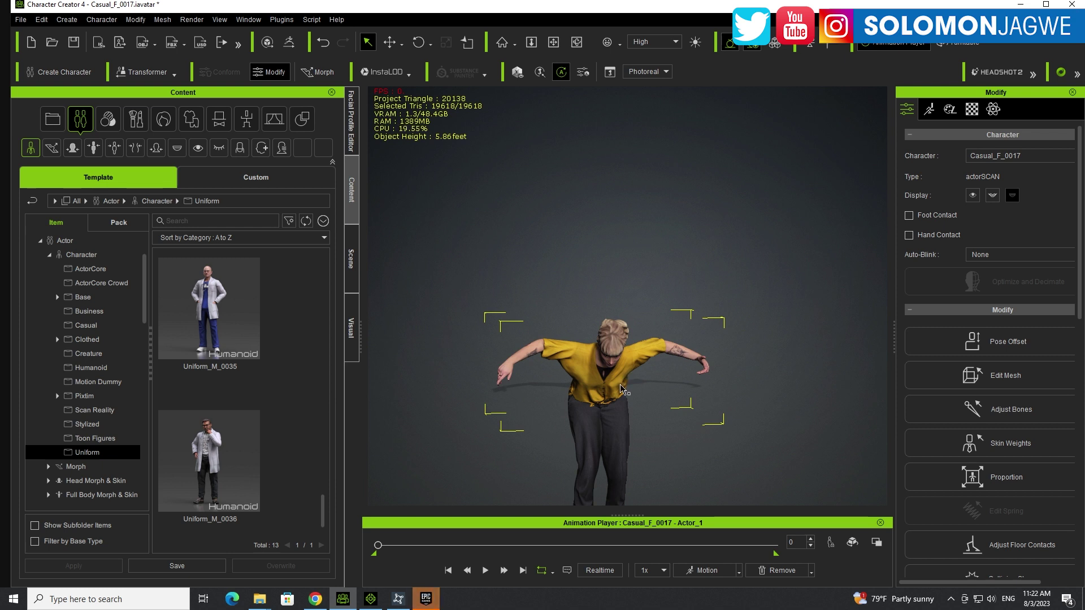
pyautogui.moveTo(621, 421); pyautogui.dragTo(607, 310, button='middle')
pyautogui.moveTo(607, 310); pyautogui.dragTo(579, 329, button='right')
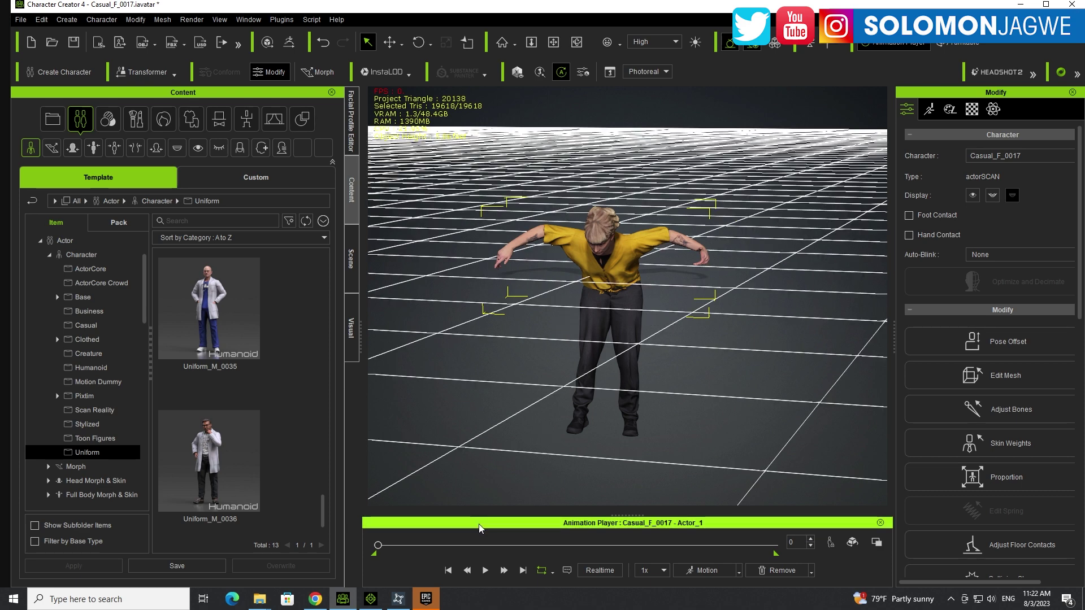
# Raise Casual_F_0017 above the floor grid and switch Foot Contact back on
pyautogui.press('w')
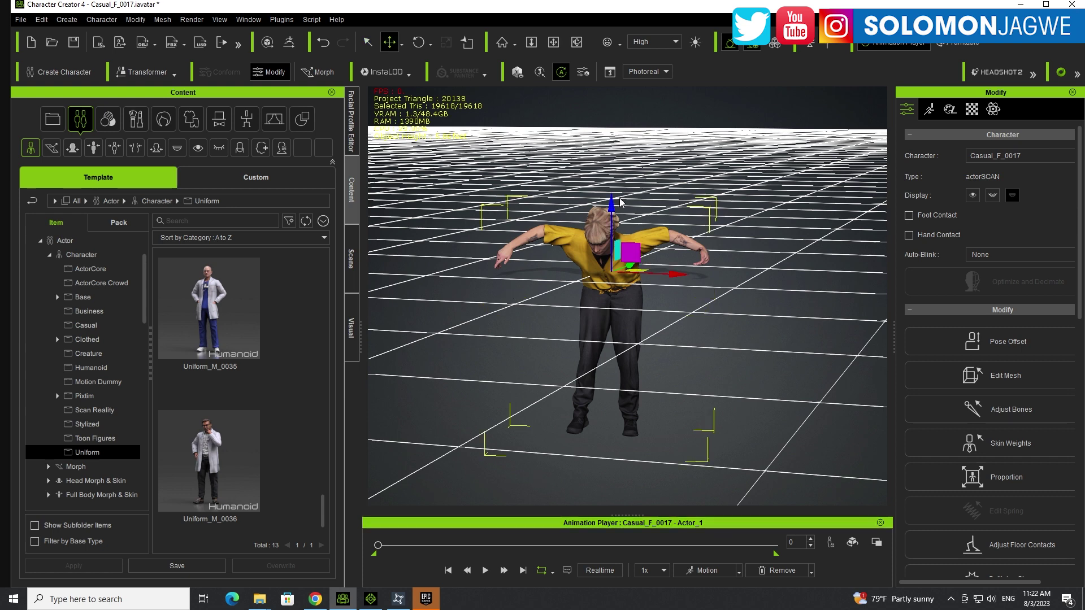
pyautogui.moveTo(611, 209); pyautogui.dragTo(635, 41)
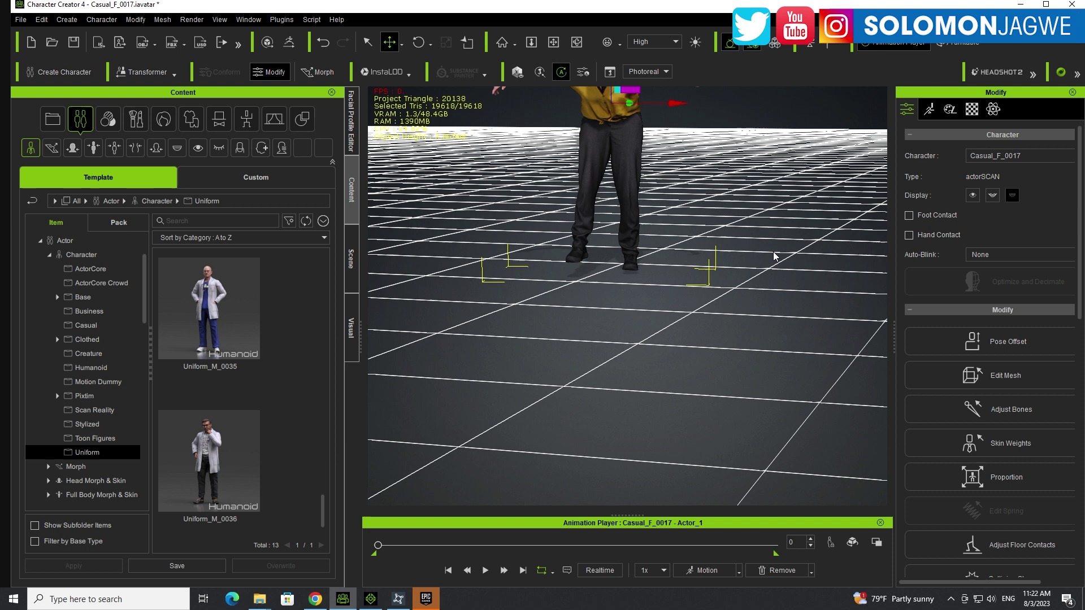
pyautogui.moveTo(747, 255); pyautogui.dragTo(684, 346, button='right')
pyautogui.click(909, 215)
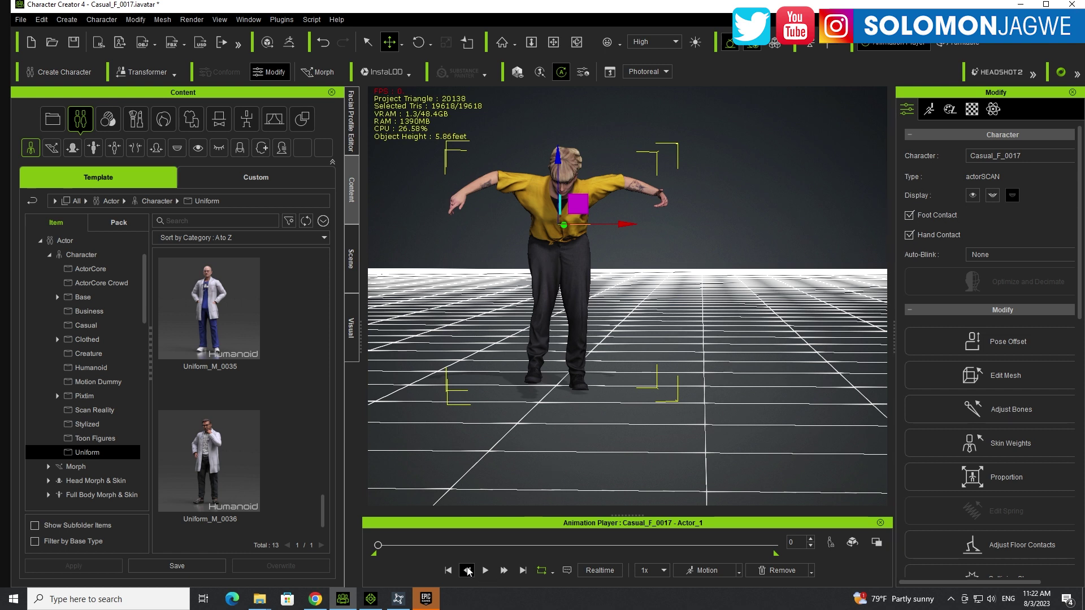
# Play the Actor_1 dance while orbiting the view, then stop it and scrub the timeline back
pyautogui.click(486, 572)
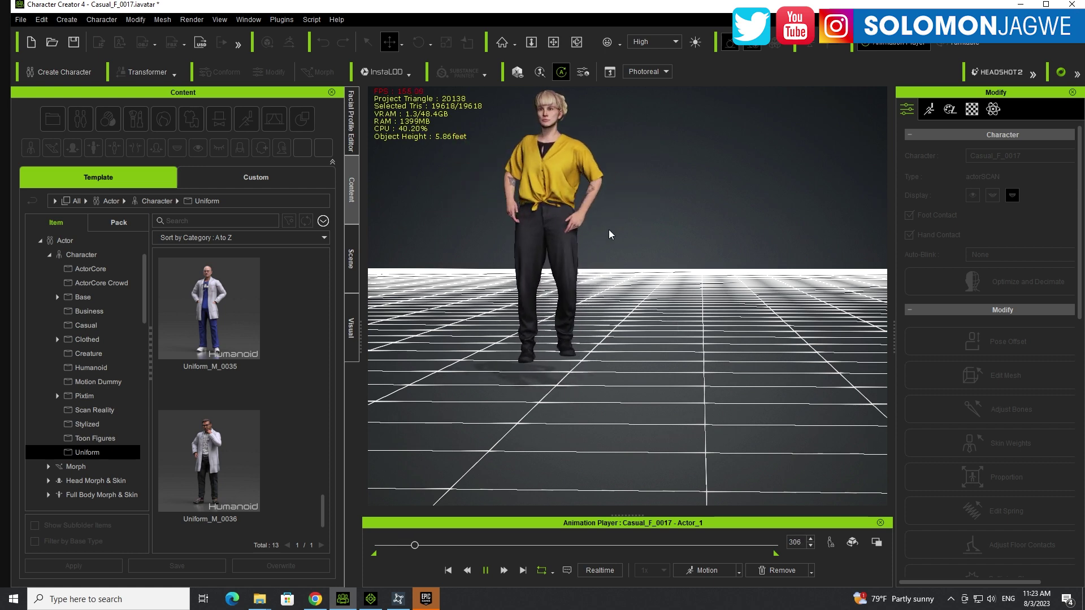
pyautogui.moveTo(574, 244); pyautogui.dragTo(645, 297, button='middle')
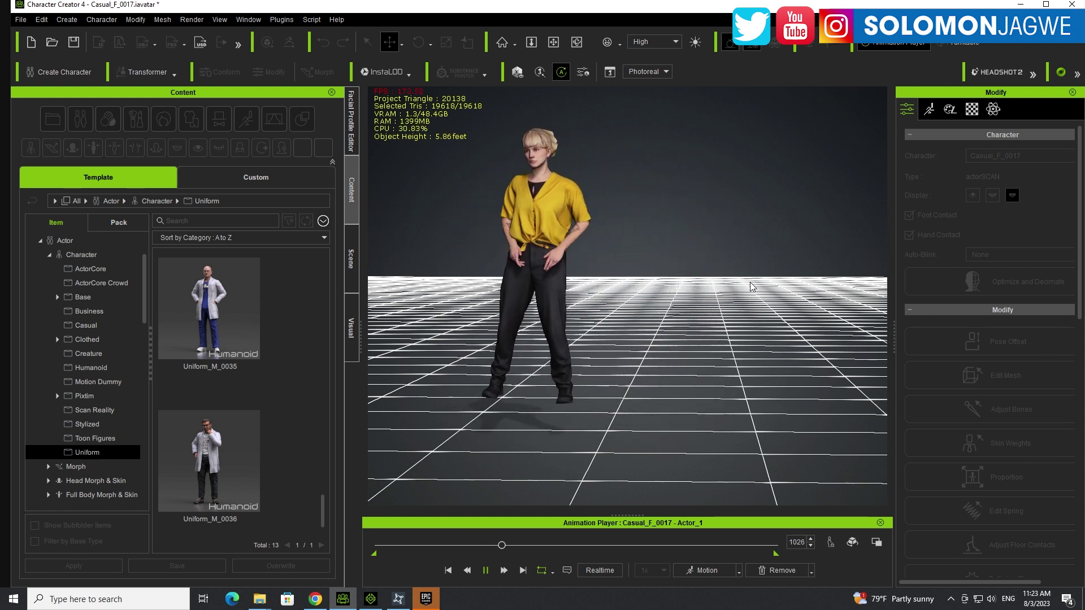
pyautogui.press('space')
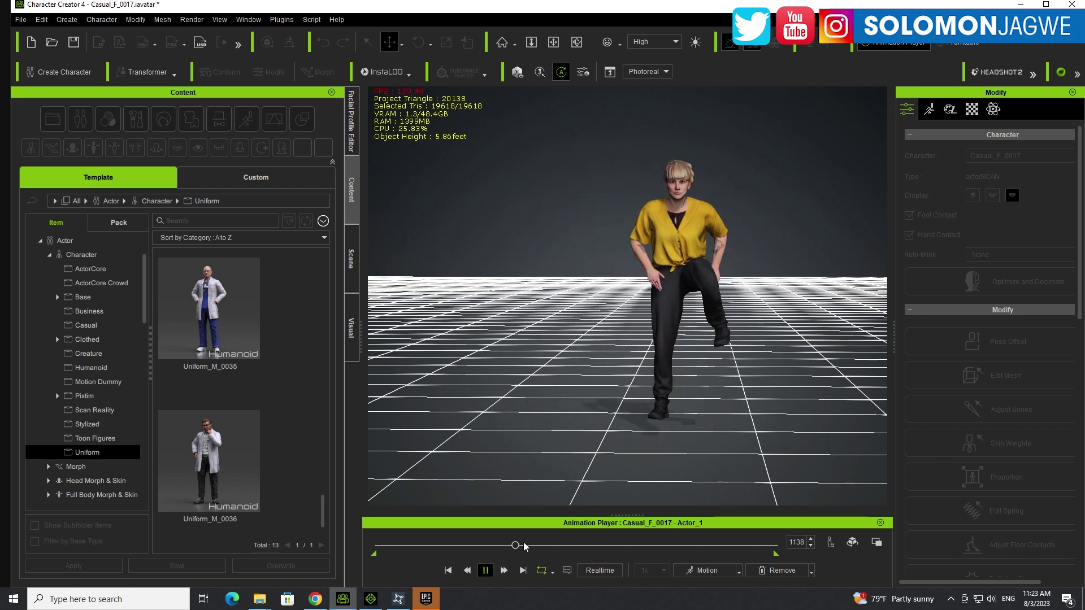
pyautogui.click(702, 343)
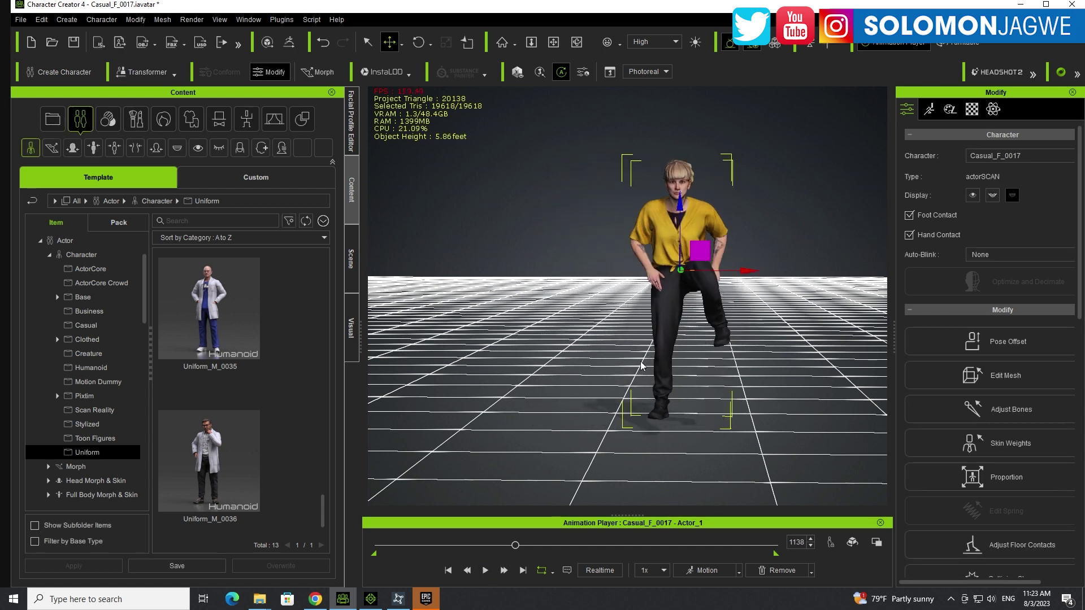
pyautogui.moveTo(516, 545); pyautogui.dragTo(560, 546)
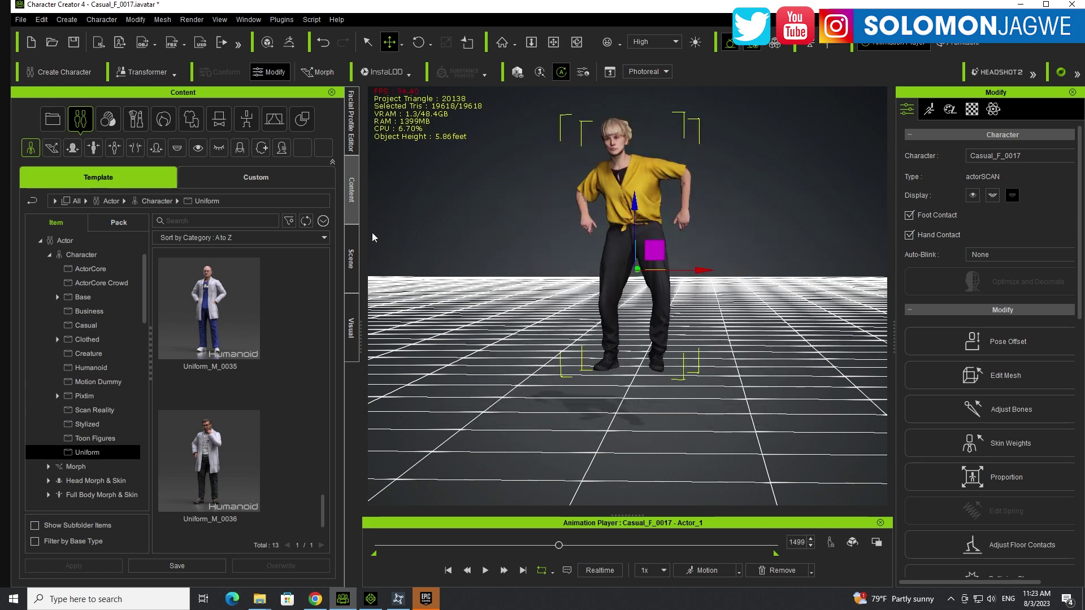
# Open Custom > Animation > Motion > External Motion in the content library to show Actor_1
pyautogui.click(250, 179)
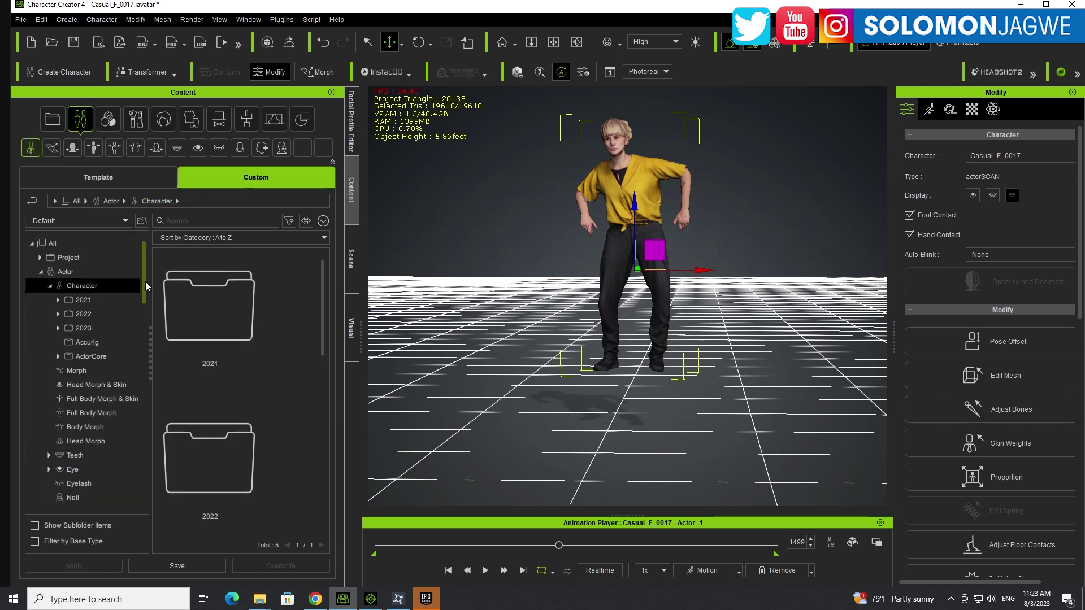
pyautogui.moveTo(144, 279); pyautogui.dragTo(142, 351)
pyautogui.click(131, 351)
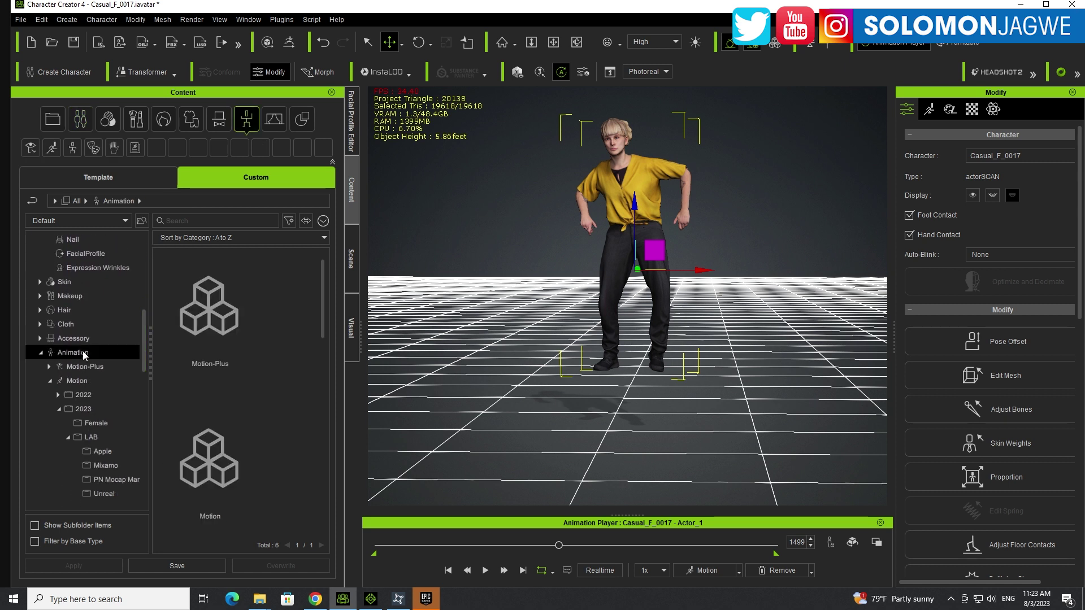
pyautogui.click(75, 381)
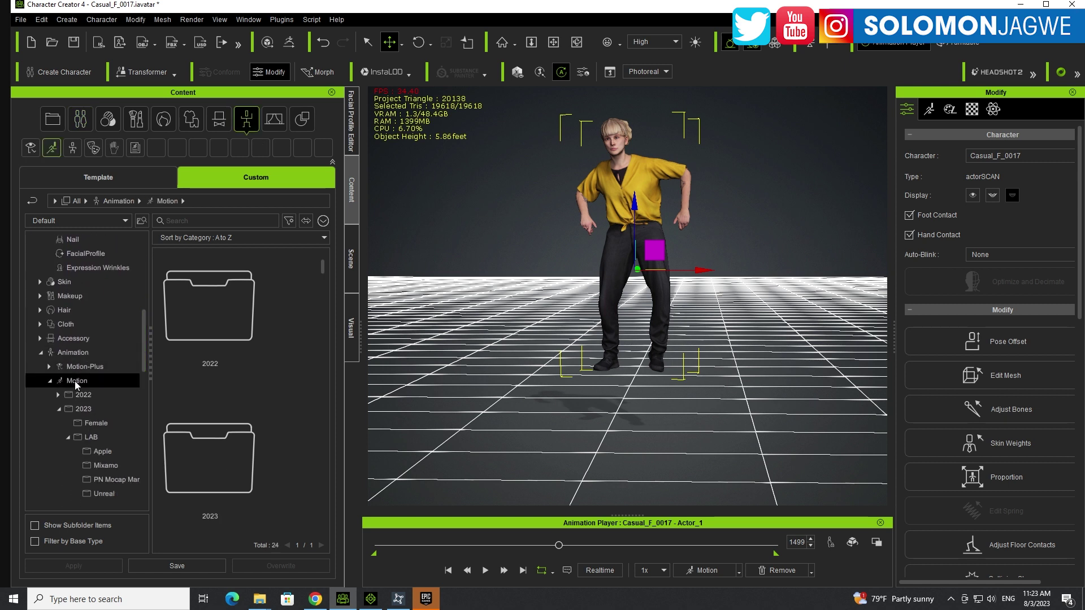
pyautogui.click(60, 409)
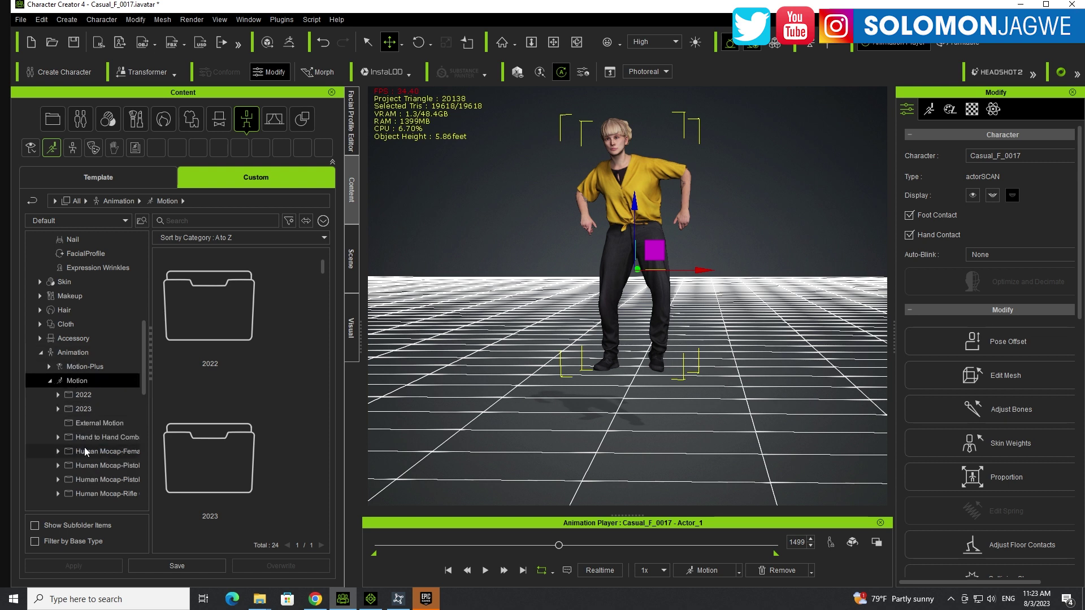
pyautogui.click(90, 424)
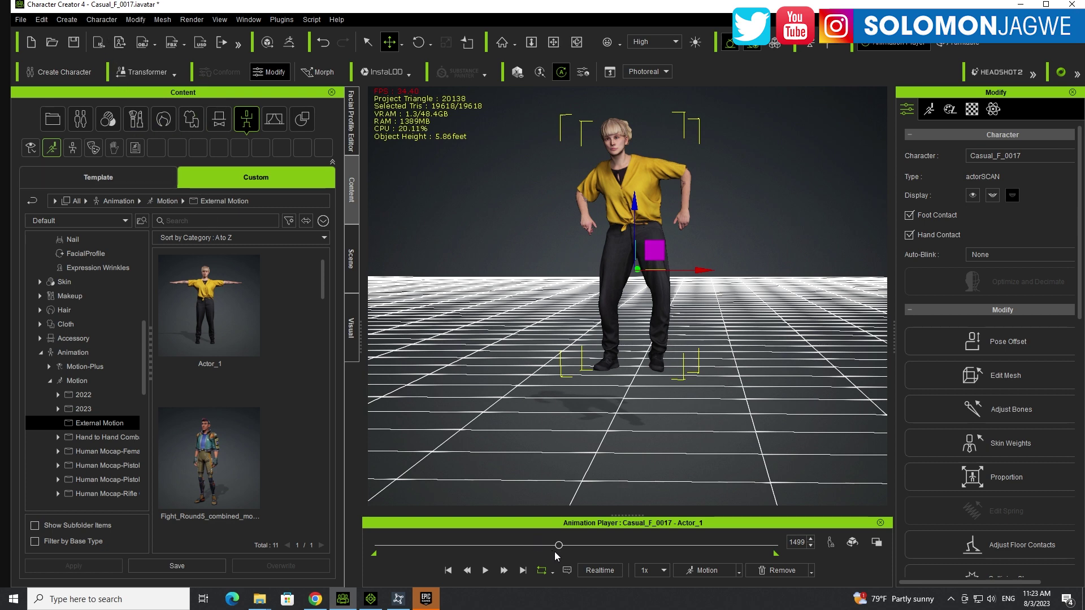
# Show the character's Modify Motion settings, scrub the dance back near frame 0, then switch to iClone 8
pyautogui.moveTo(557, 546); pyautogui.dragTo(452, 545)
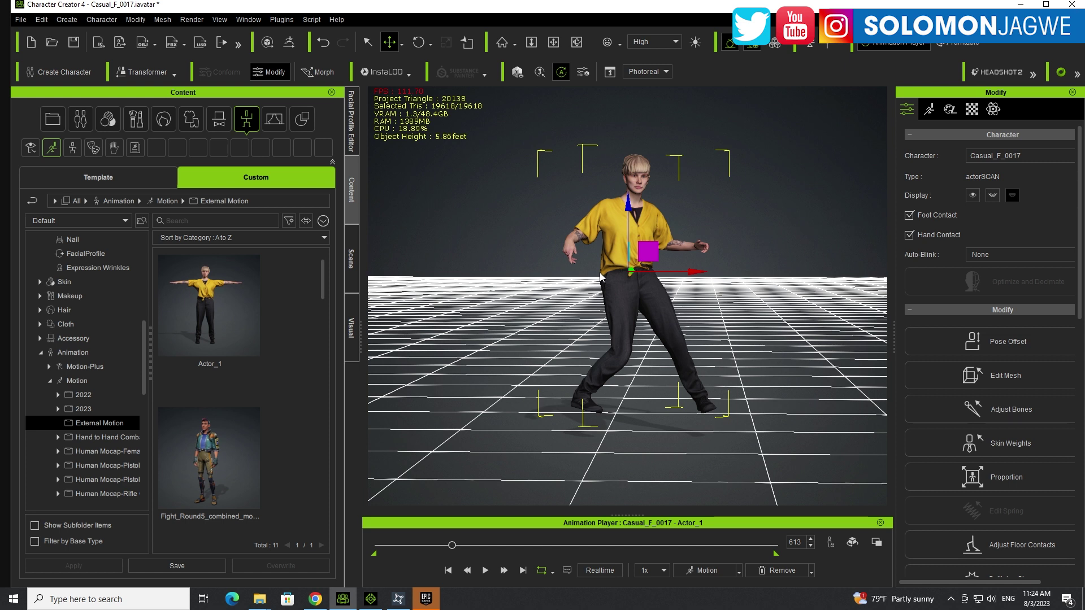
pyautogui.click(931, 111)
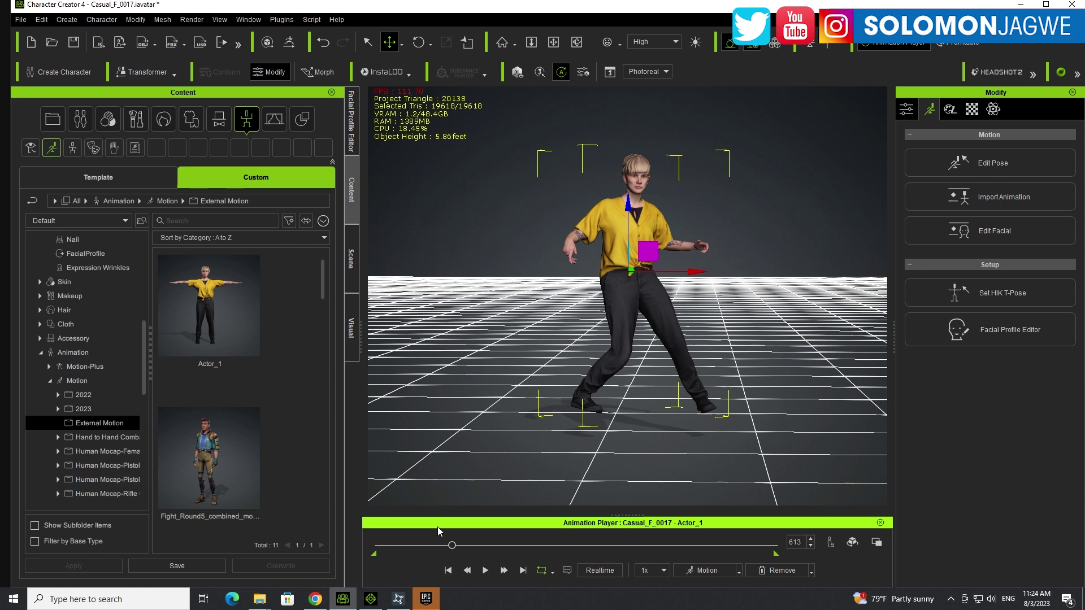
pyautogui.moveTo(452, 545); pyautogui.dragTo(370, 551)
pyautogui.scroll(6, 85, 339)
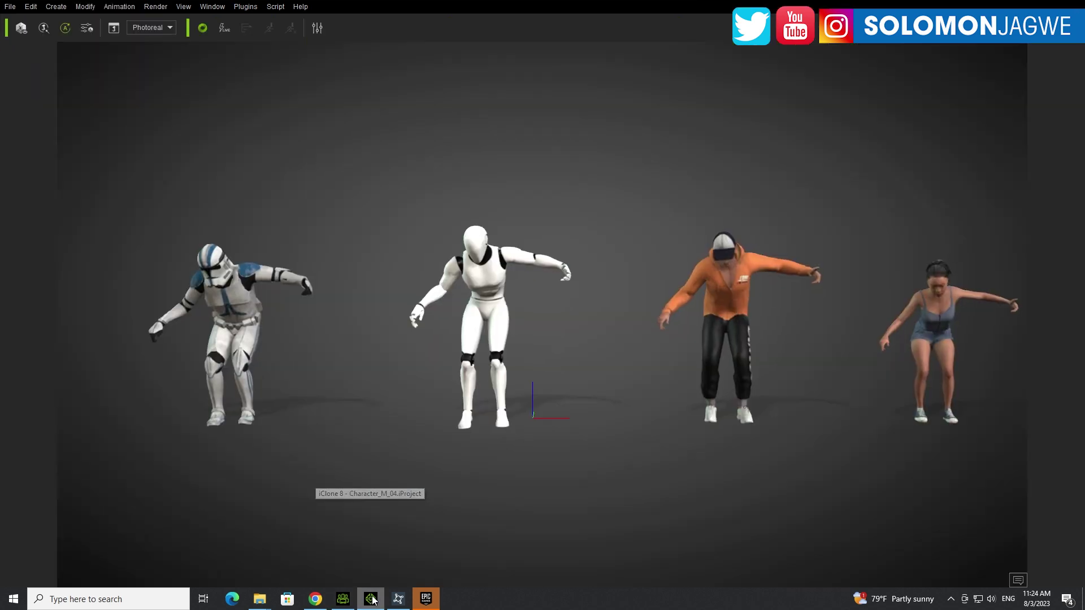
pyautogui.click(373, 554)
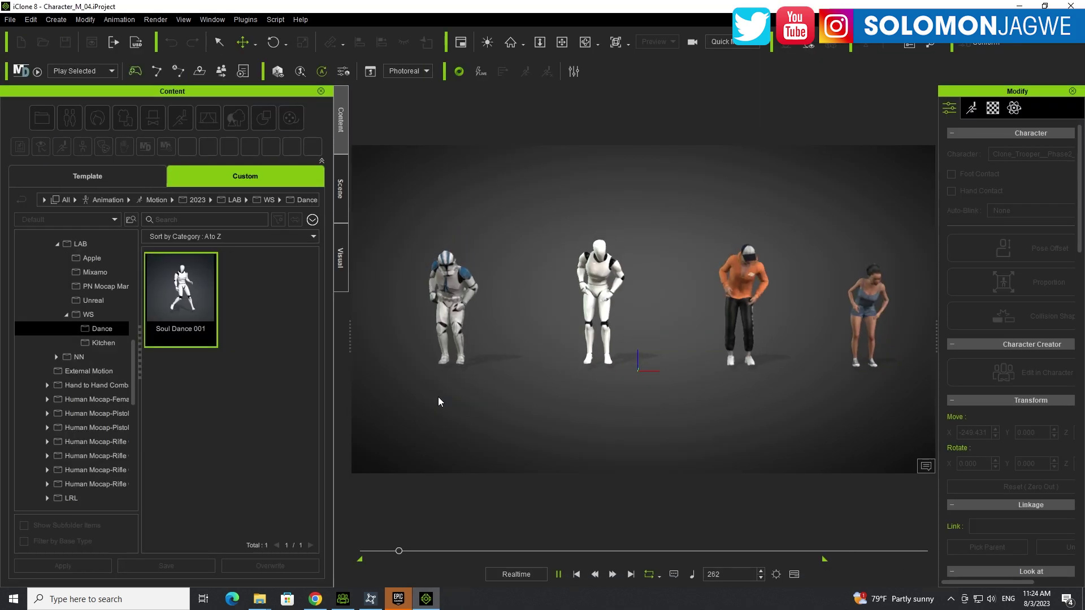
# Stop playback at frame 0, clear the selection, and load Clone Trooper (Phase2) from the Accurig folder
pyautogui.click(576, 574)
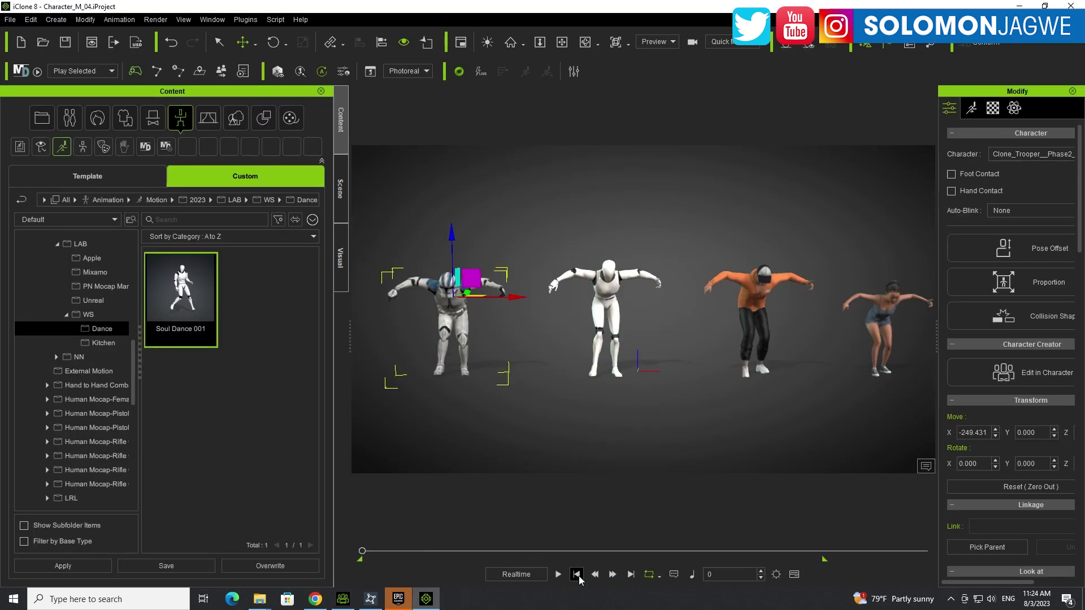
pyautogui.click(277, 394)
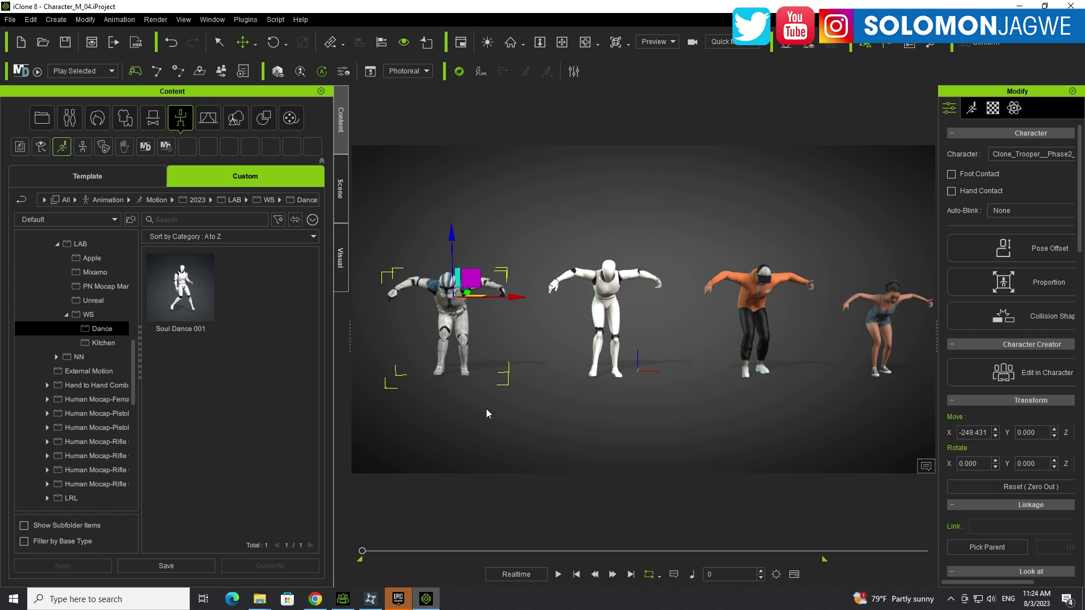
pyautogui.click(497, 419)
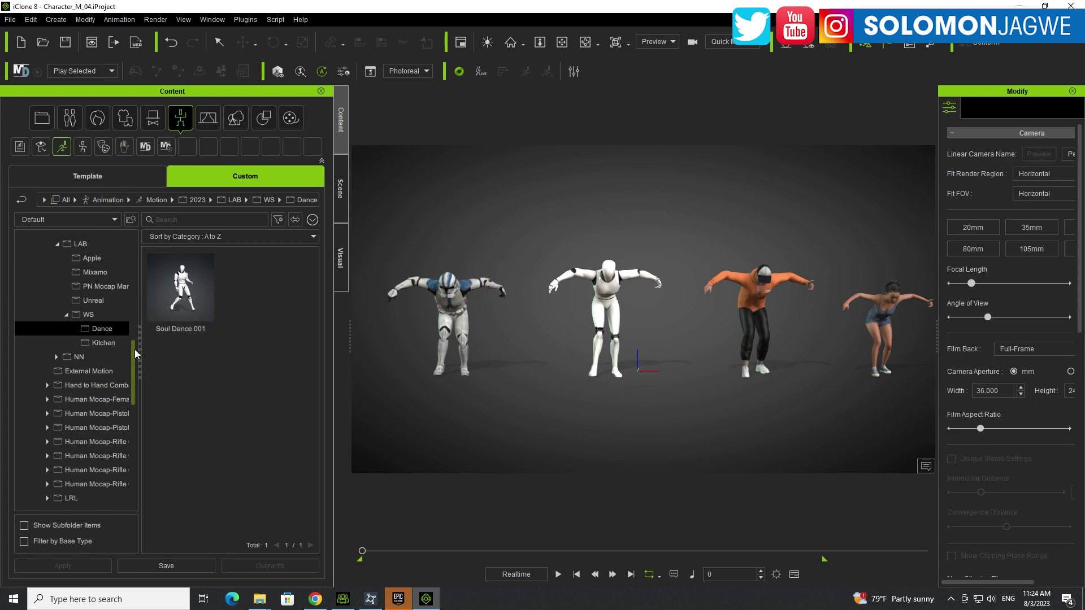
pyautogui.moveTo(135, 374); pyautogui.dragTo(133, 260)
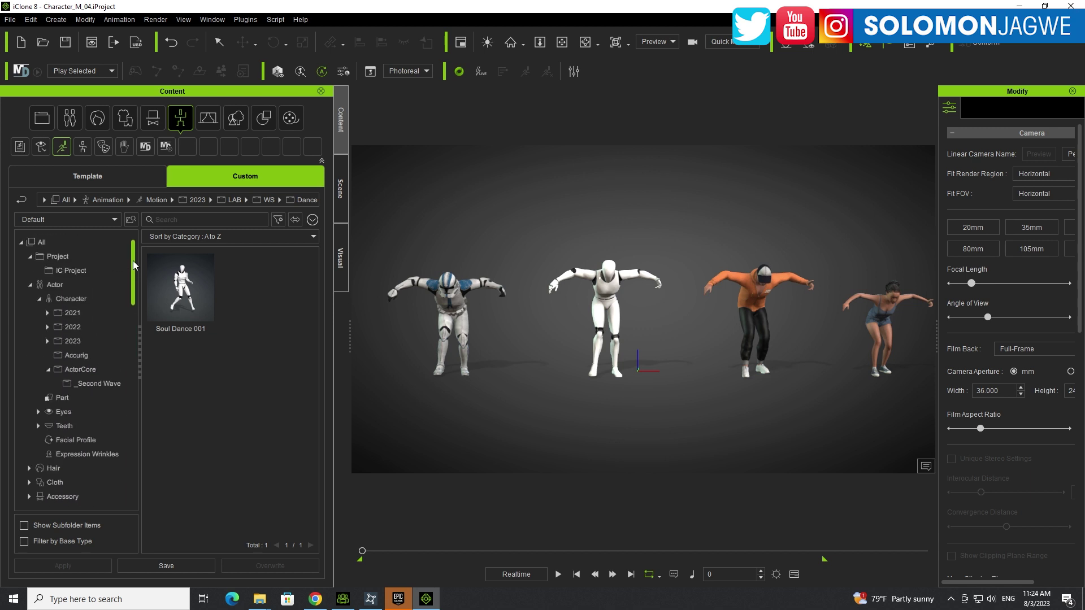
pyautogui.click(76, 355)
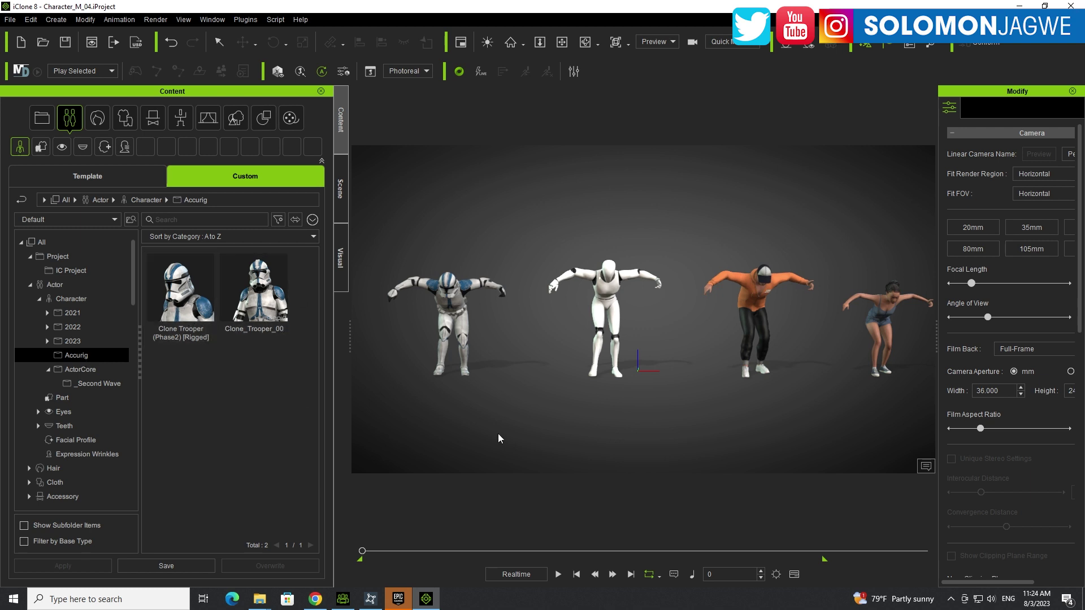
pyautogui.click(193, 308)
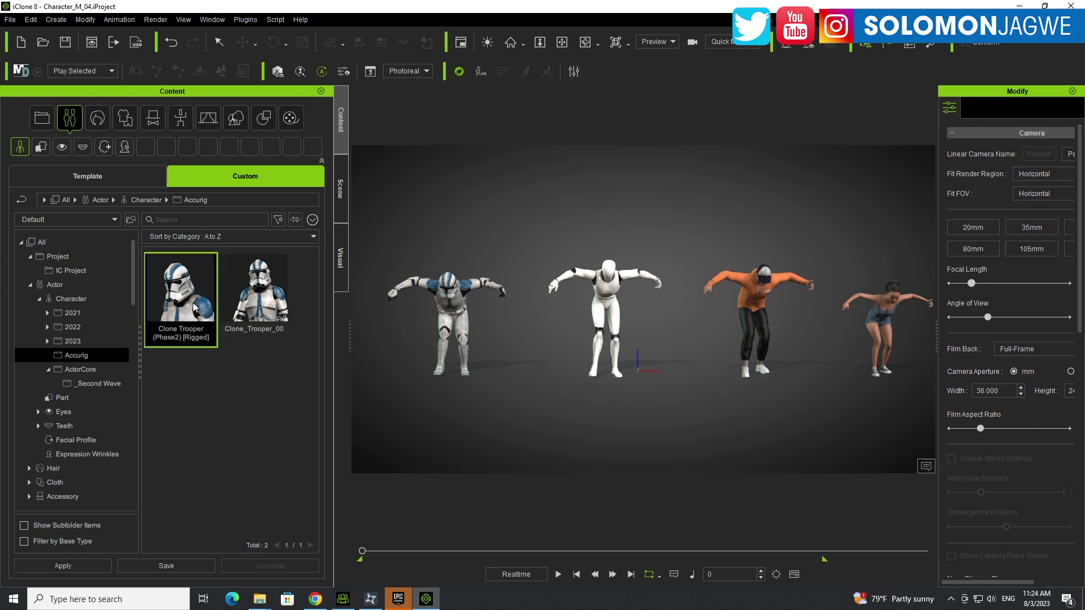
pyautogui.doubleClick(194, 307)
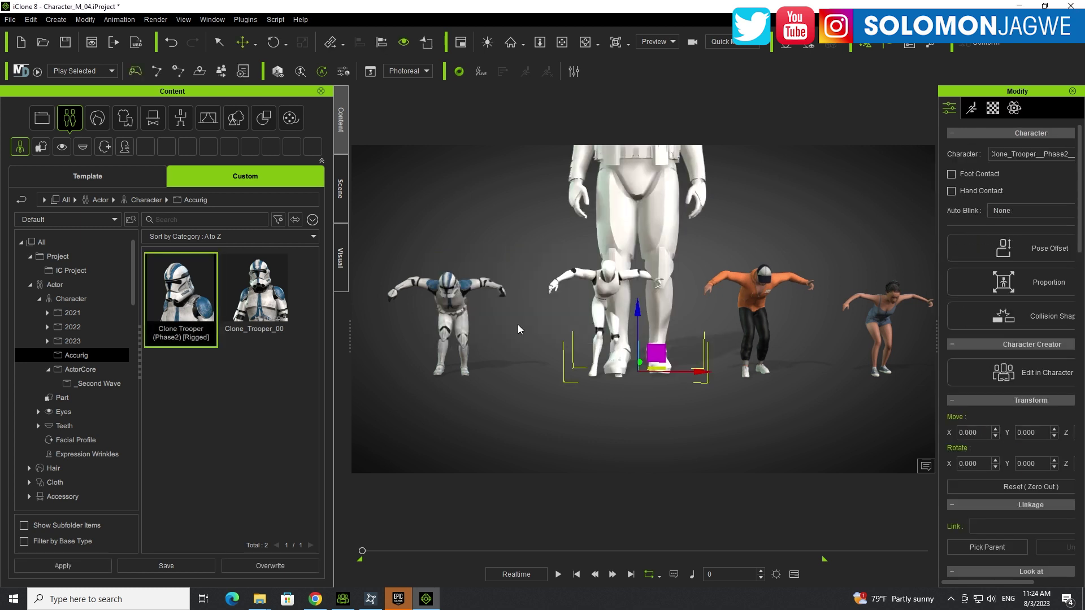
# Replace the oversized trooper with Clone_Trooper_00, move it to X -546.352, and frame it
pyautogui.scroll(-3, 680, 229)
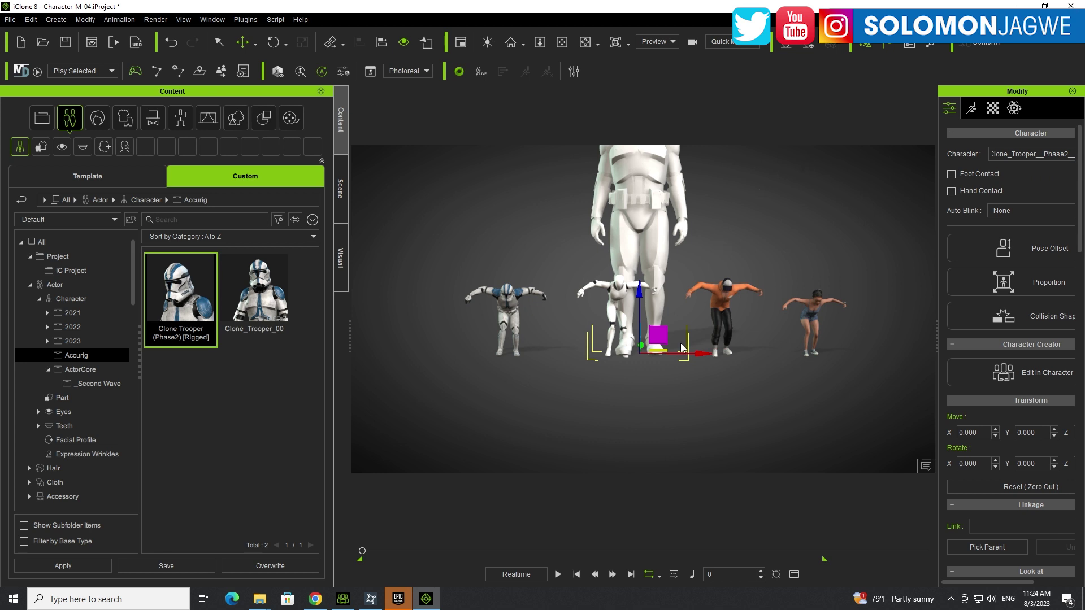
pyautogui.scroll(-3, 682, 347)
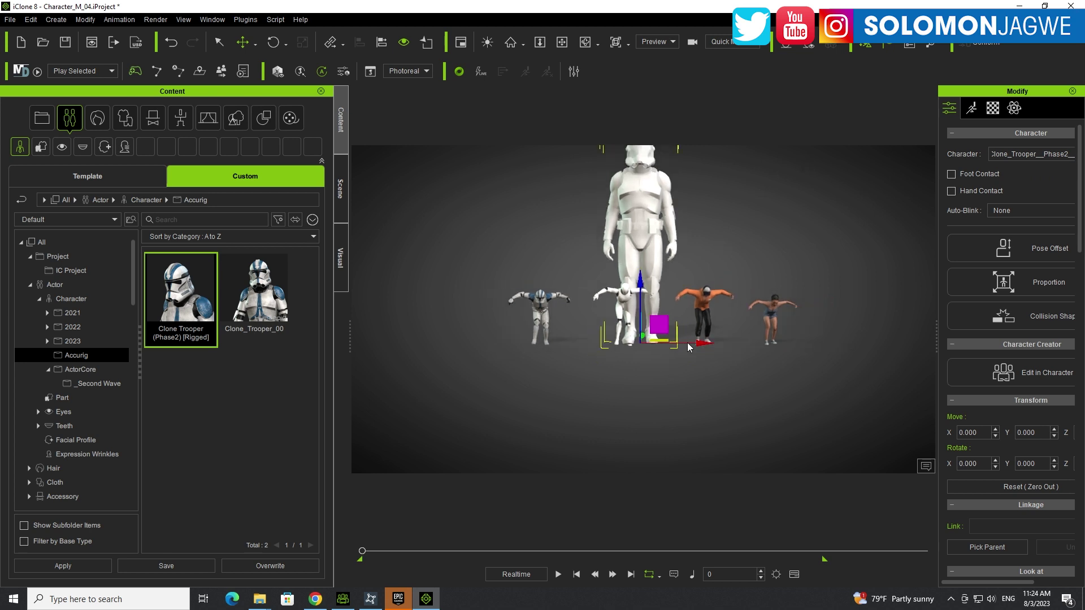
pyautogui.press('Delete')
pyautogui.doubleClick(260, 291)
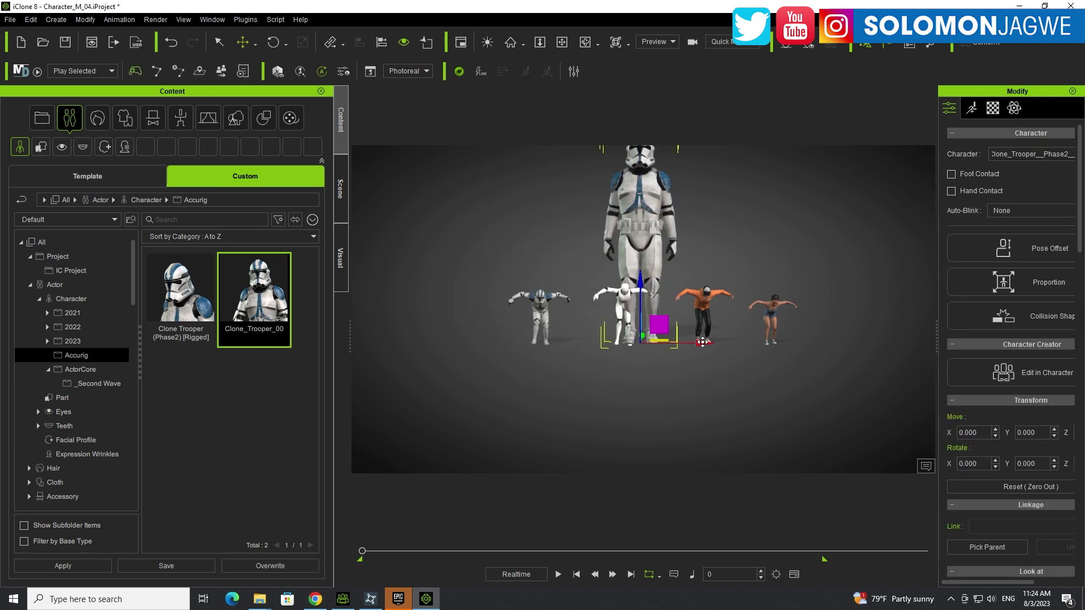
pyautogui.moveTo(702, 342); pyautogui.dragTo(484, 341)
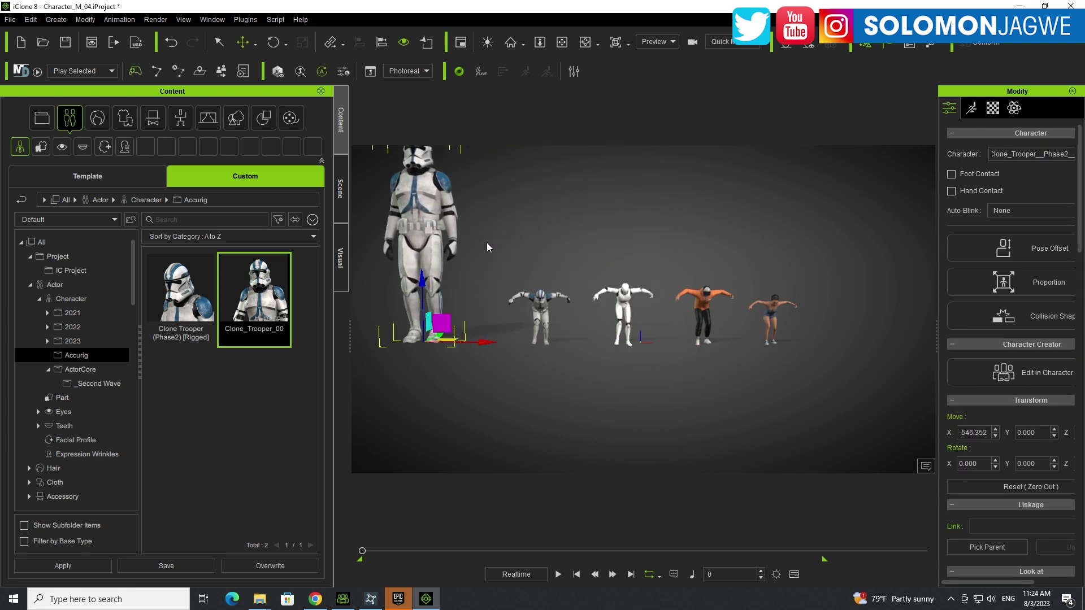
pyautogui.moveTo(490, 242)
pyautogui.mouseDown(button='middle')
pyautogui.moveTo(621, 343)
pyautogui.moveTo(605, 306)
pyautogui.moveTo(640, 294)
pyautogui.mouseUp(button='middle')
pyautogui.scroll(2, 621, 344)
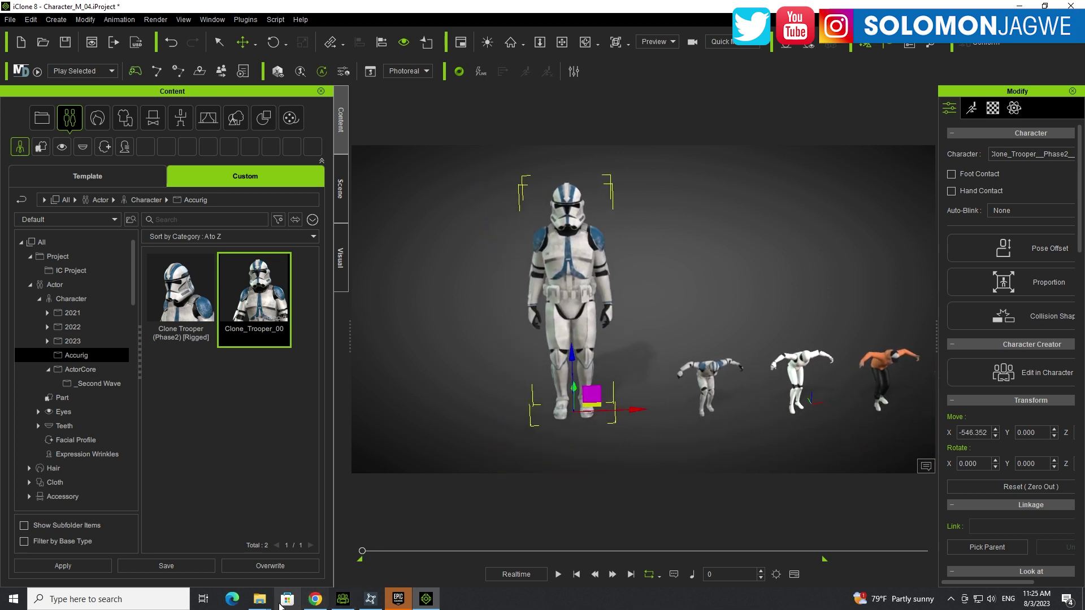
# Retarget Actor 1.fbx onto the Clone Trooper with the WonderStudio motion profile via Convert All
pyautogui.moveTo(260, 599)
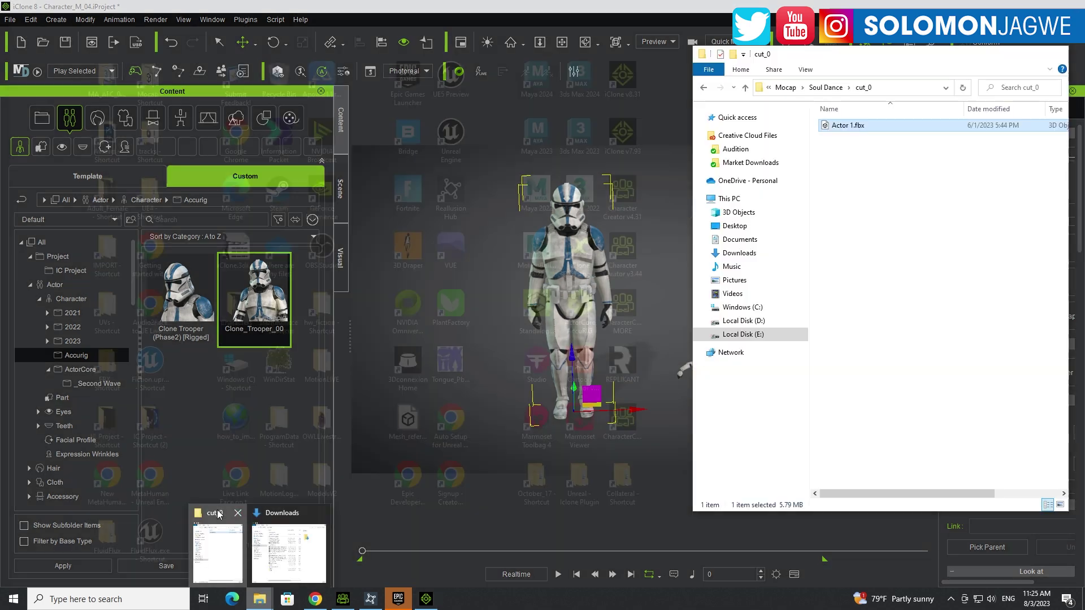
pyautogui.click(218, 513)
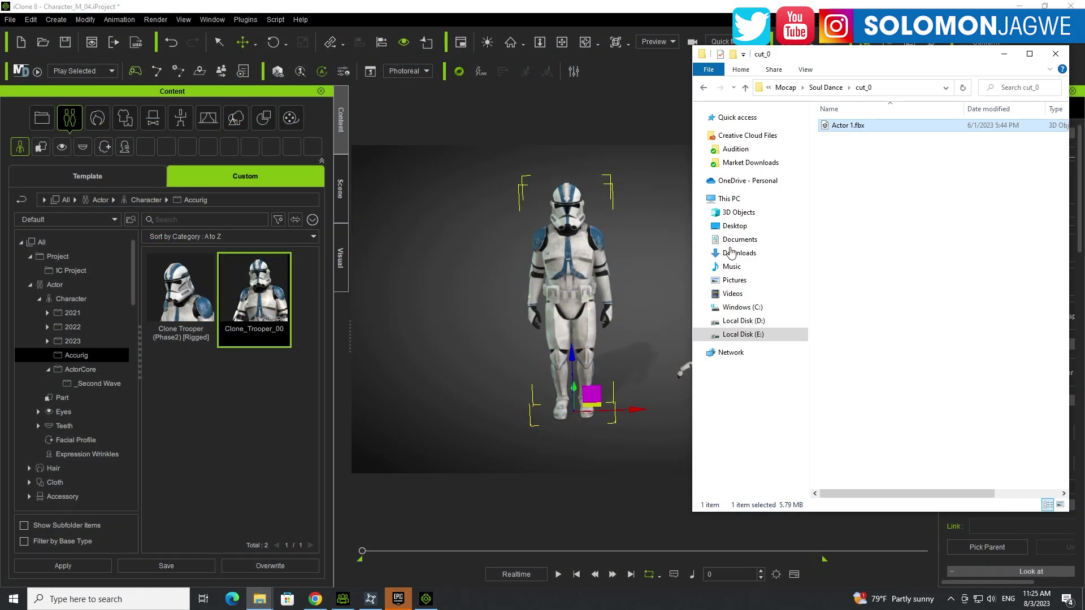
pyautogui.moveTo(840, 130); pyautogui.dragTo(572, 277)
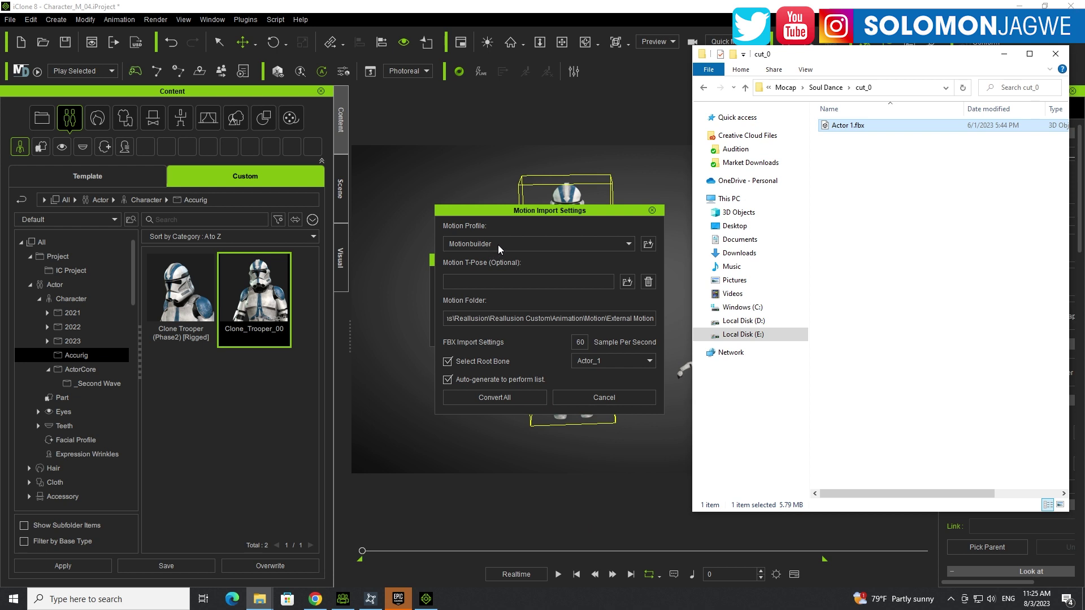
pyautogui.click(498, 249)
pyautogui.scroll(-3, 631, 267)
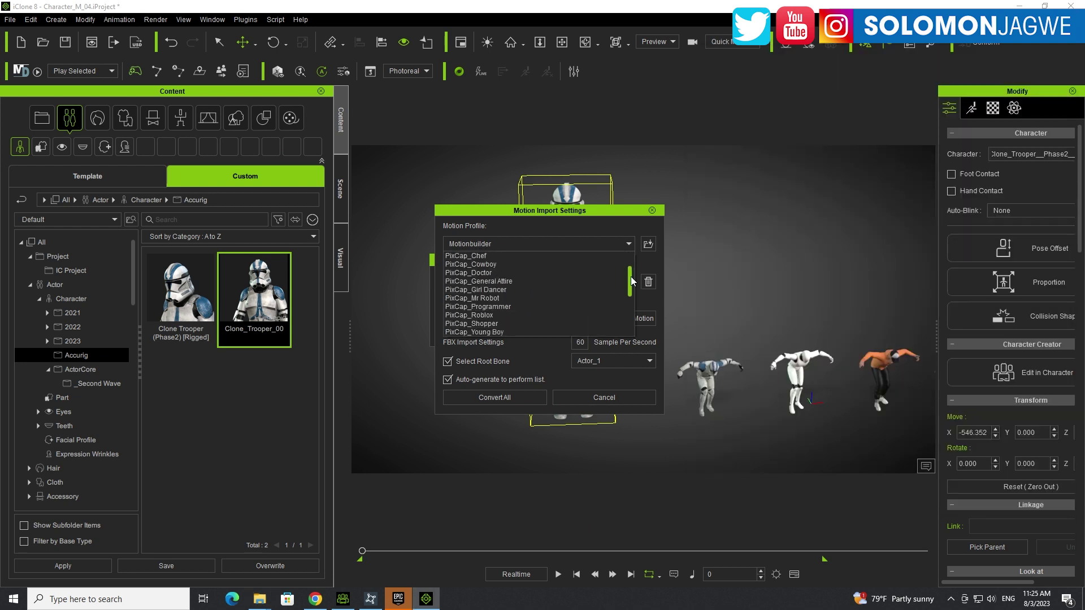
pyautogui.click(486, 307)
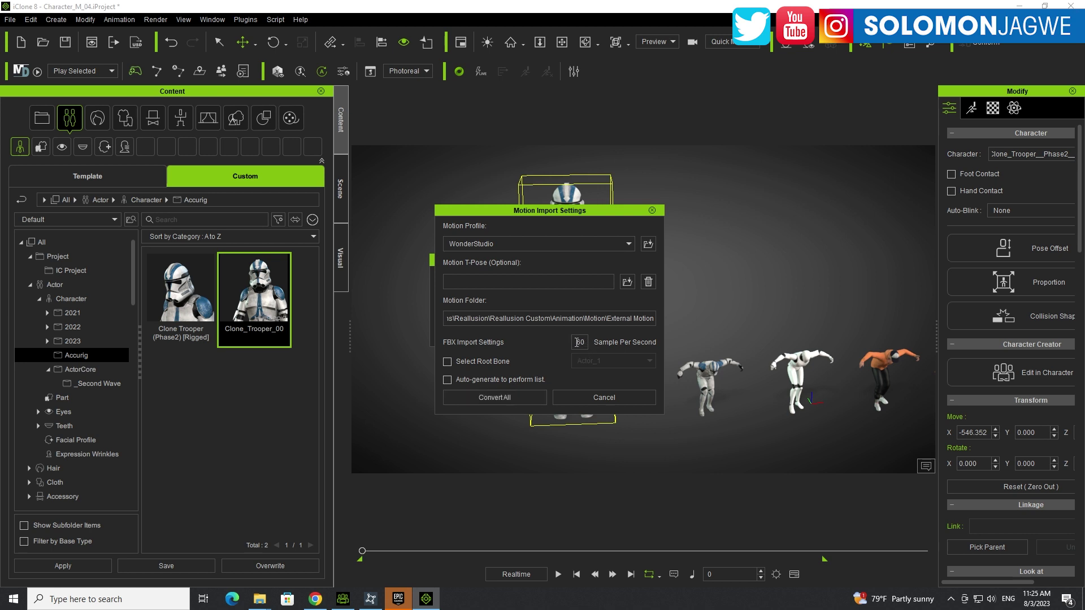
pyautogui.click(489, 400)
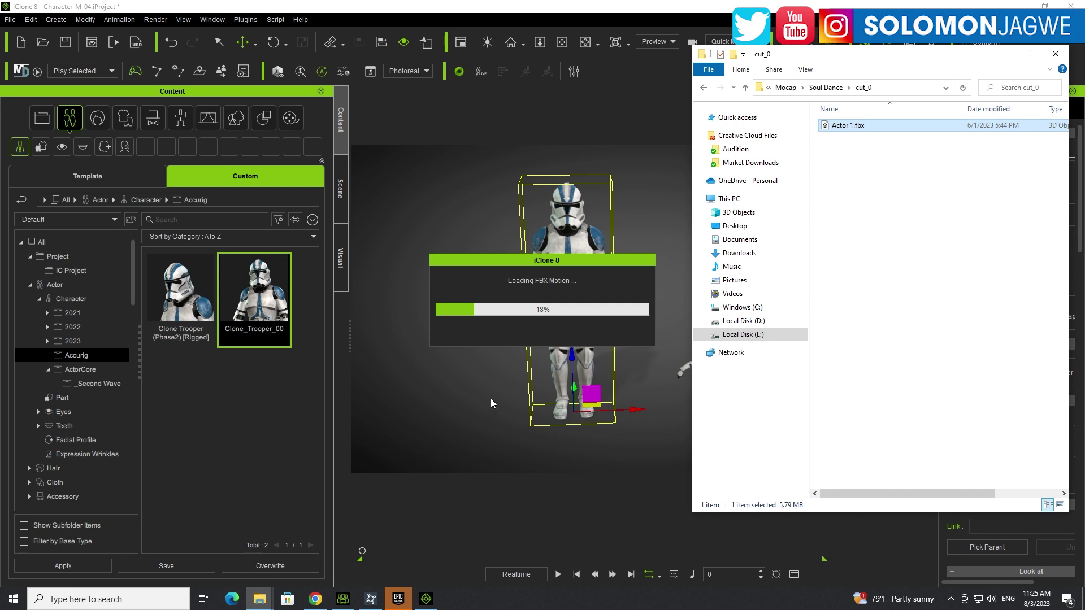
pyautogui.click(1005, 55)
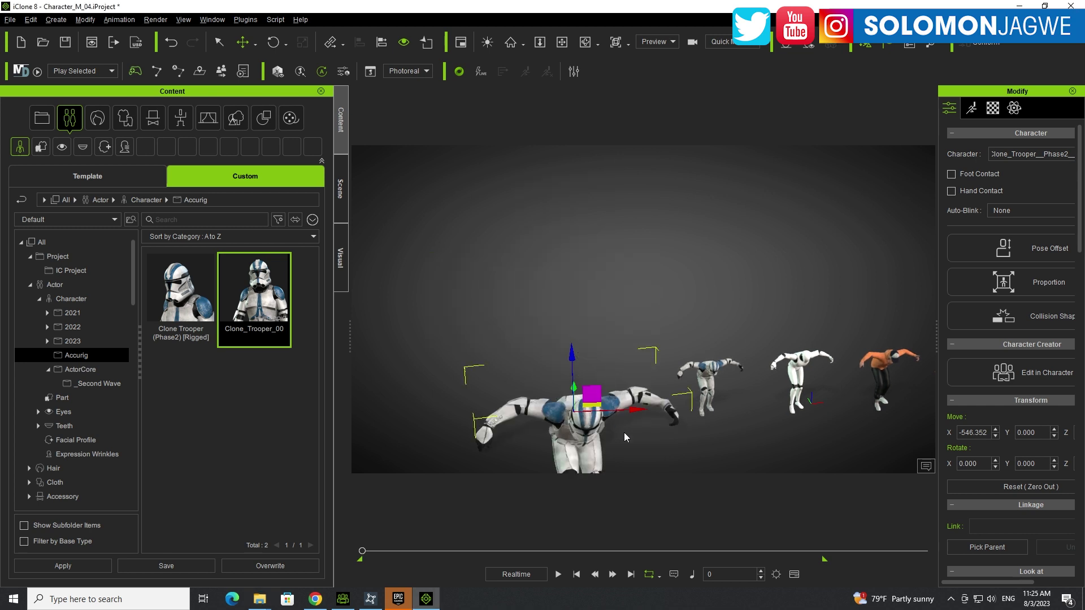
# Frame the five characters in the viewport and start the scene animation playback
pyautogui.moveTo(617, 363); pyautogui.dragTo(709, 333, button='middle')
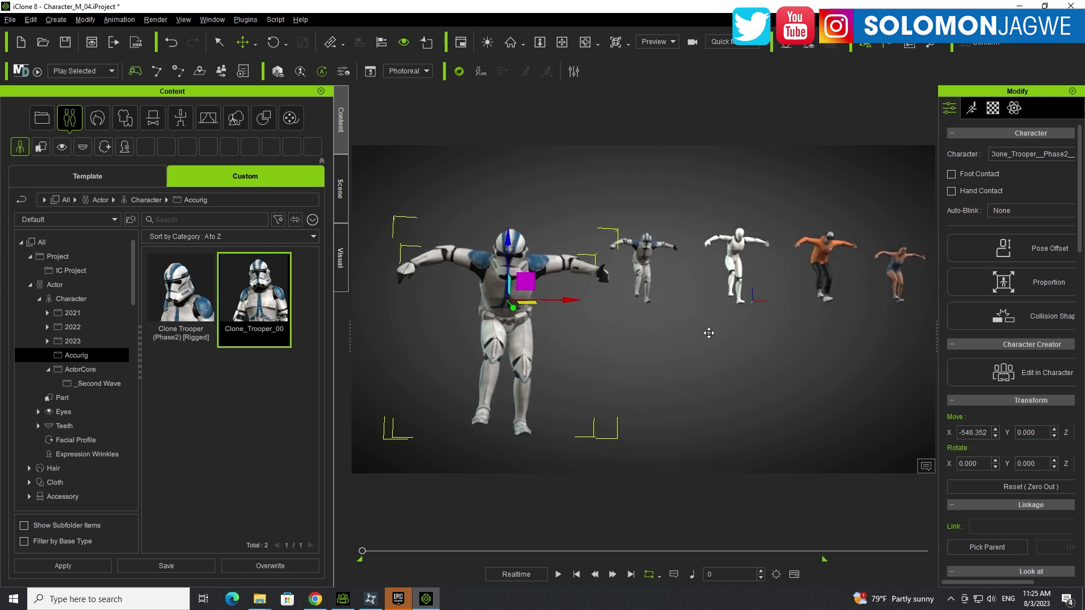
pyautogui.click(558, 574)
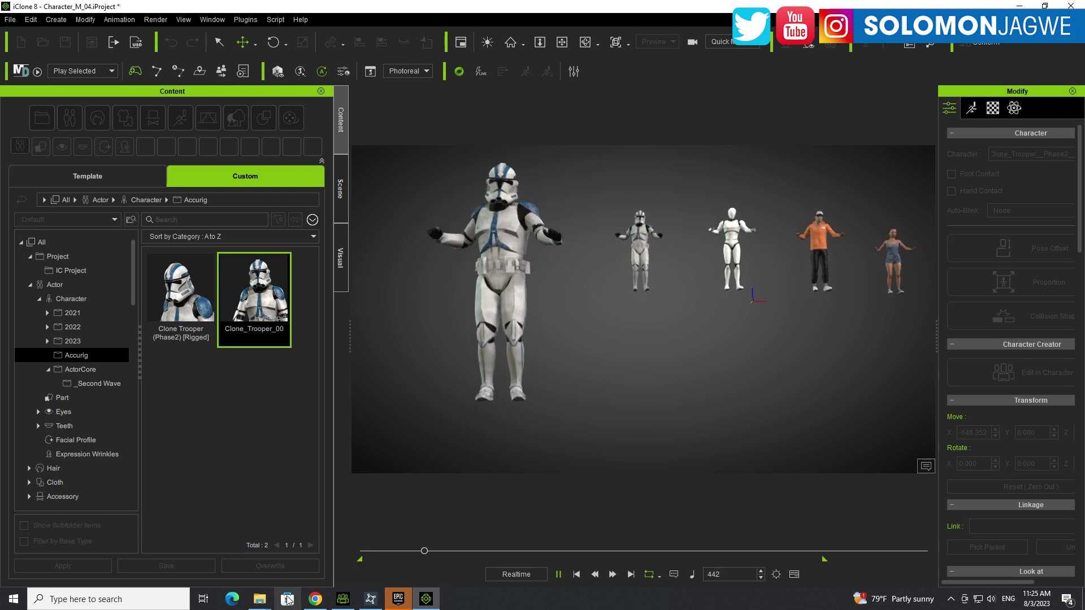
# In Chrome, browse the Wonder Dynamics home, Wonder Studio projects and Character Creator pages
pyautogui.click(315, 599)
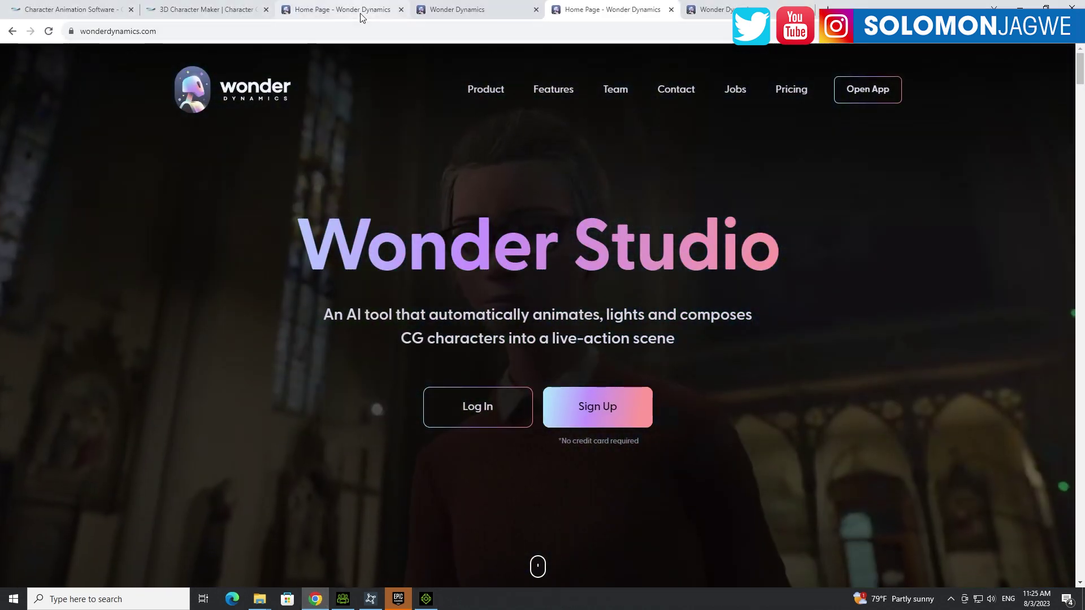
pyautogui.click(363, 10)
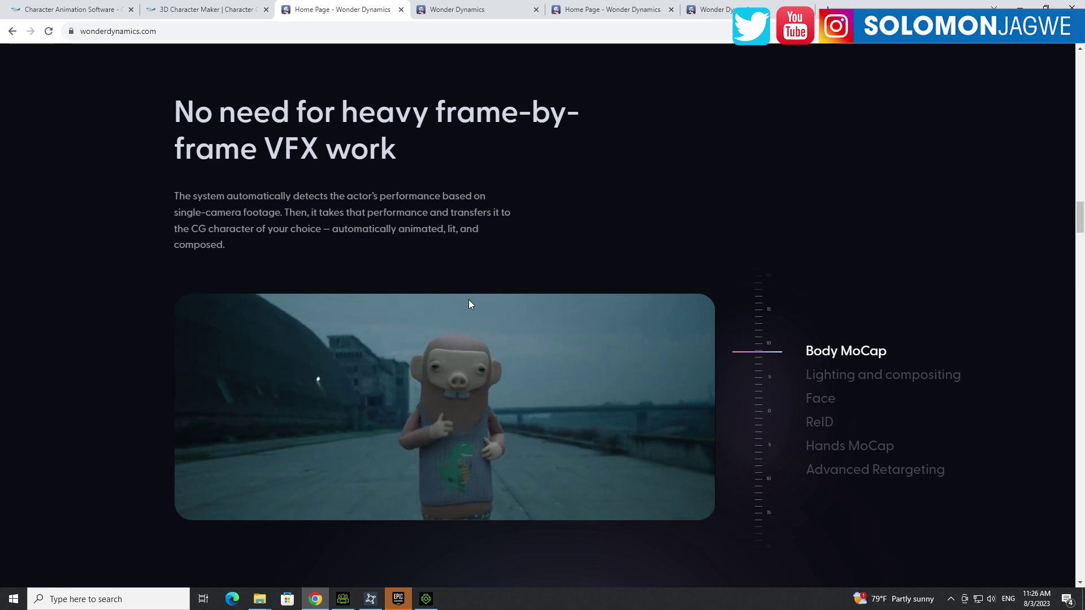
pyautogui.click(447, 10)
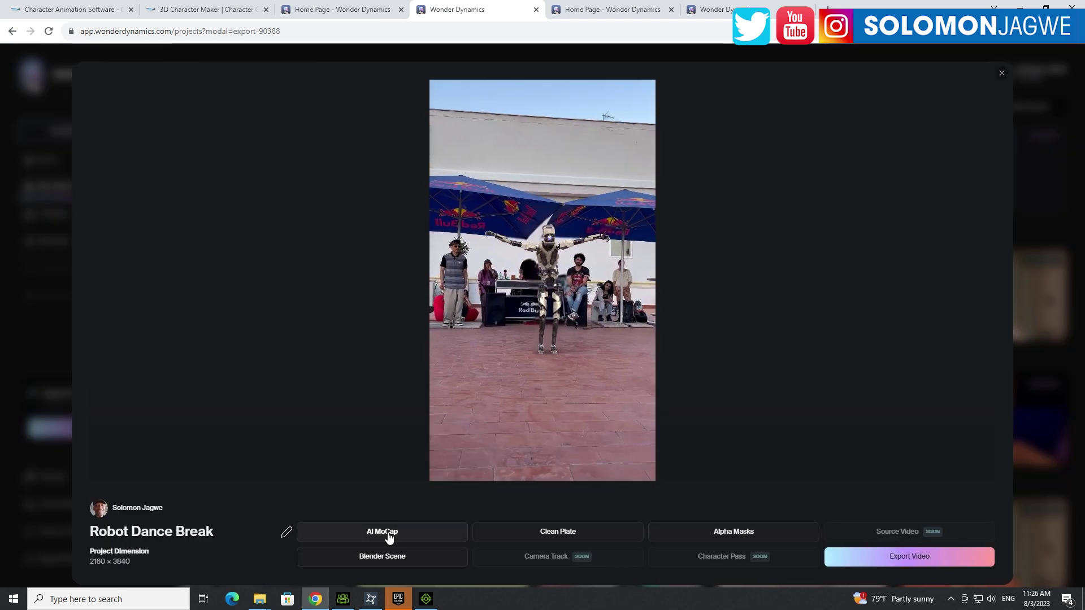
pyautogui.click(192, 12)
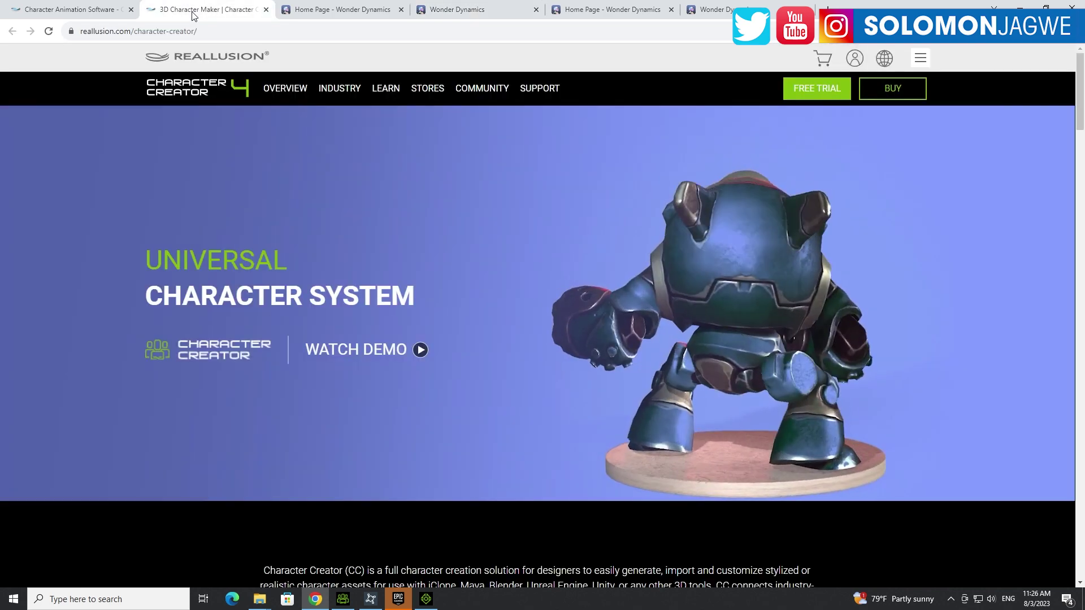
pyautogui.moveTo(285, 88)
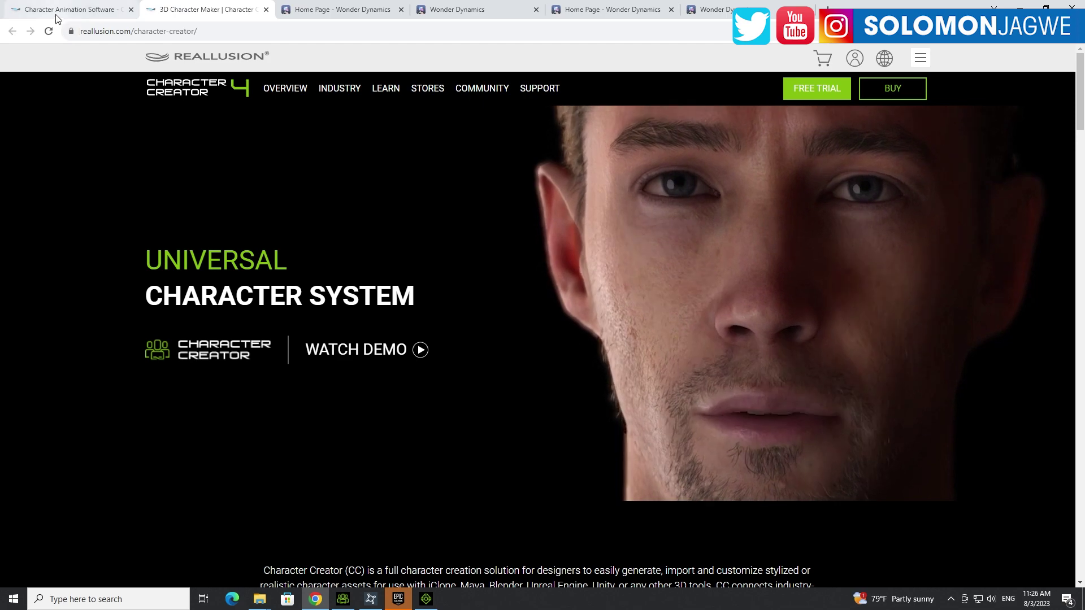
# View the iClone 8 page and the Robot Dance Break export, then return to iClone 8
pyautogui.click(62, 10)
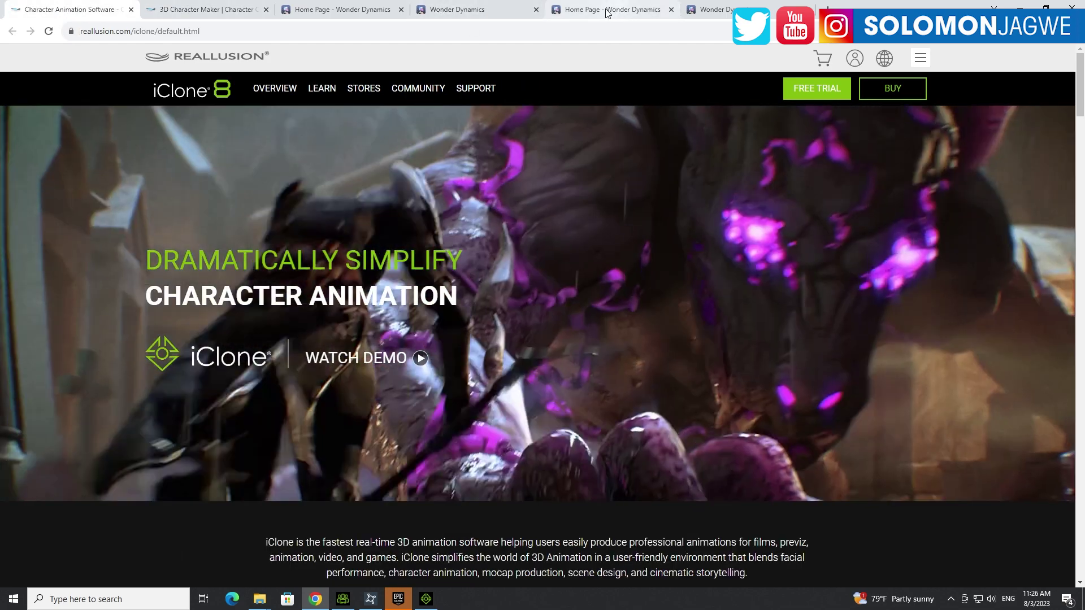
pyautogui.click(599, 11)
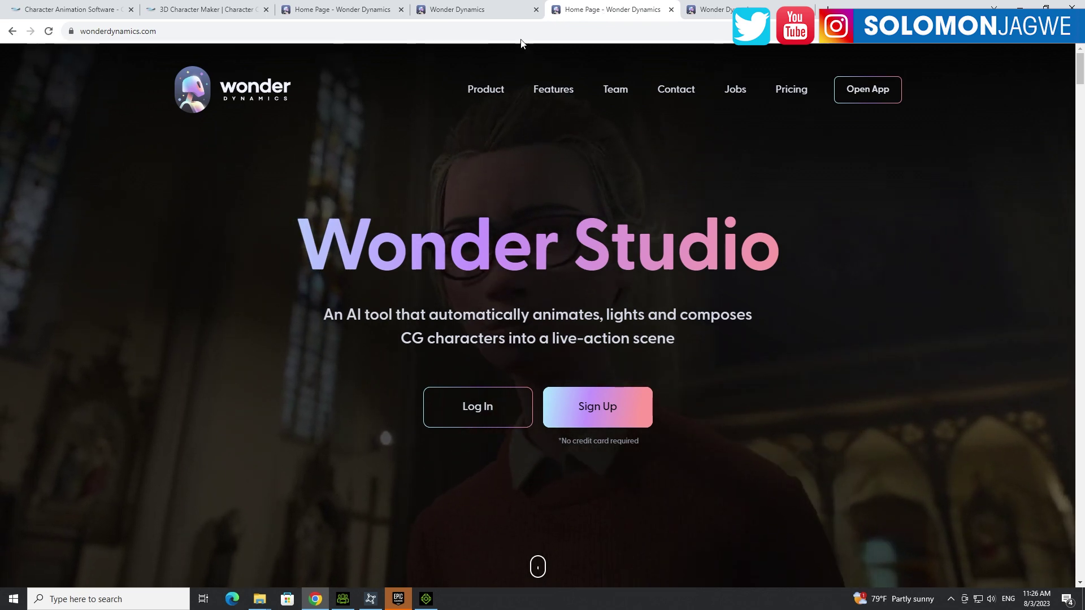
pyautogui.click(483, 10)
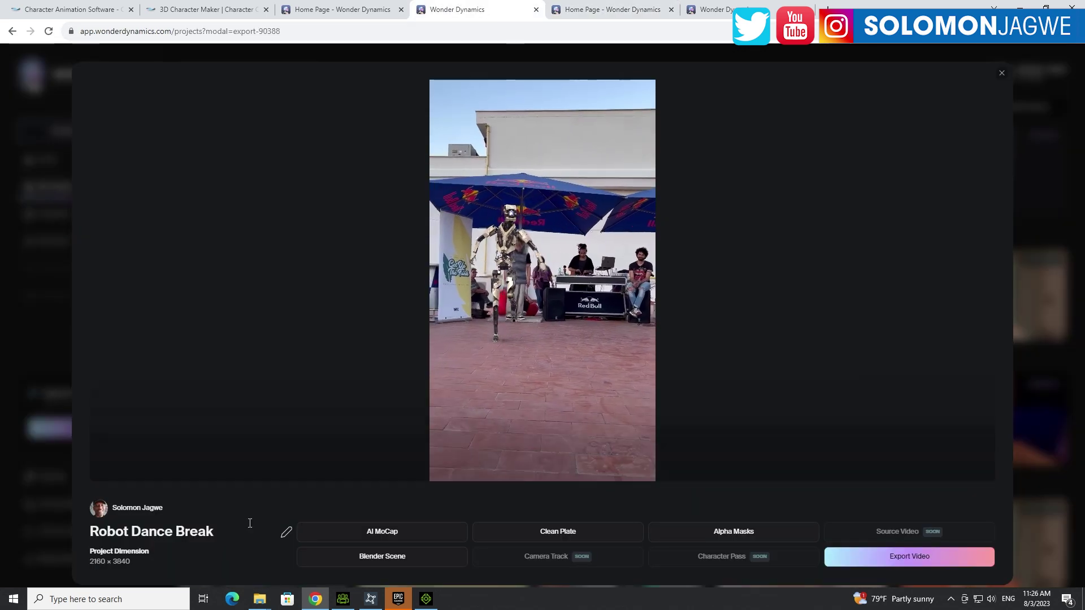
pyautogui.click(426, 600)
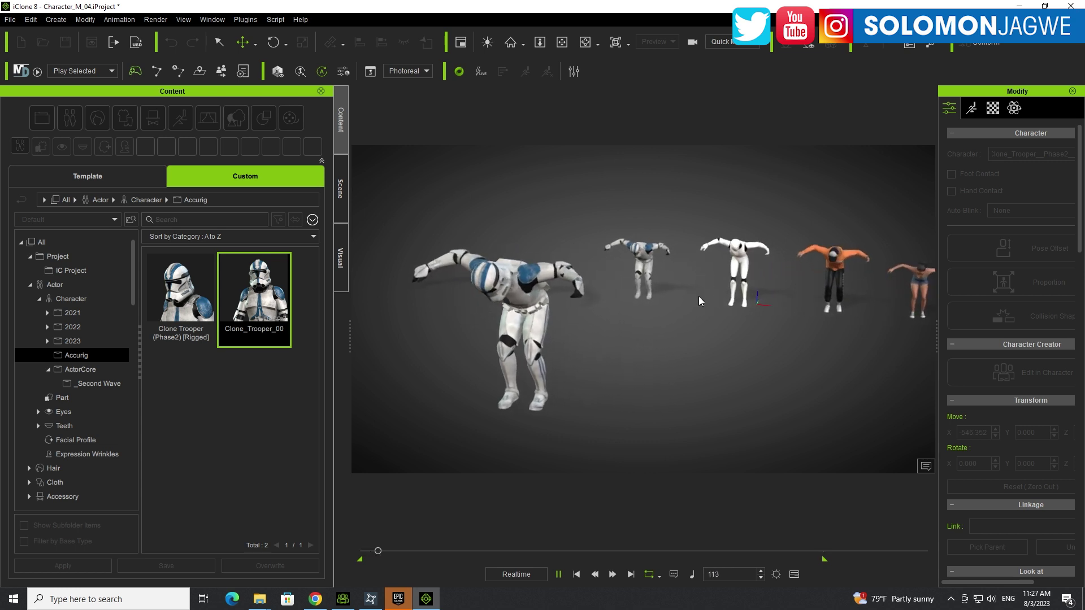
# Orbit and pan the camera around the five dancing characters to an oblique overhead view
pyautogui.moveTo(734, 291); pyautogui.dragTo(729, 323, button='right')
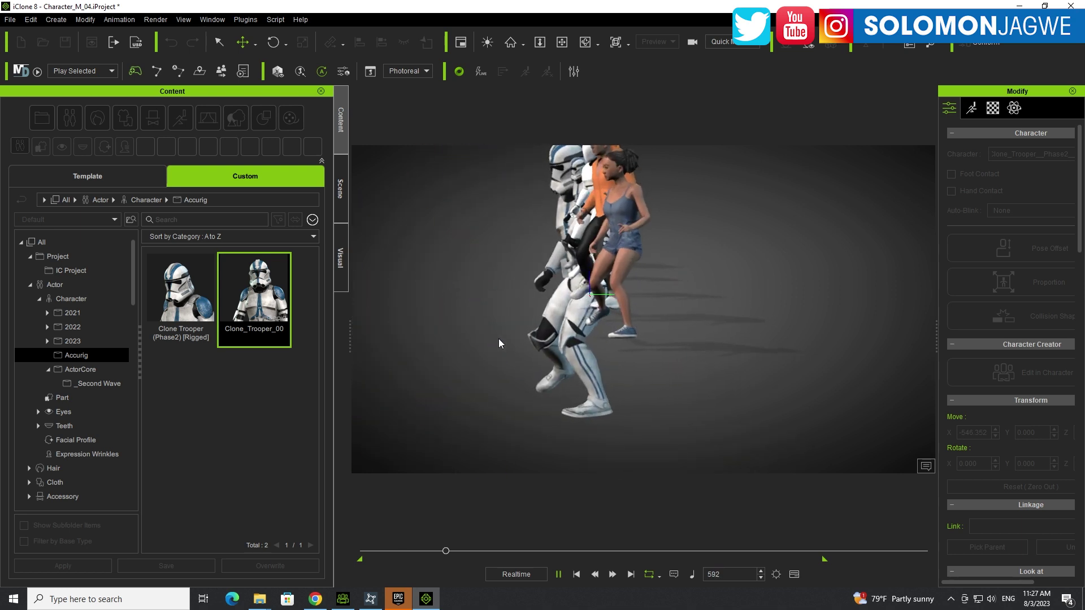
pyautogui.moveTo(498, 338); pyautogui.dragTo(664, 368, button='right')
pyautogui.moveTo(664, 368); pyautogui.dragTo(594, 292, button='middle')
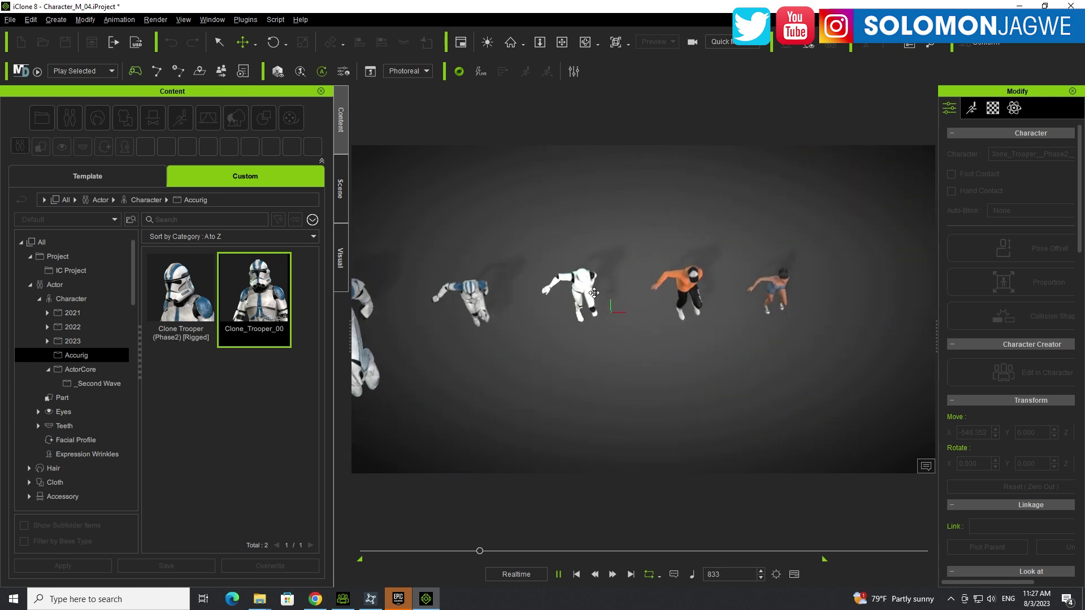
pyautogui.moveTo(625, 342); pyautogui.dragTo(657, 281, button='middle')
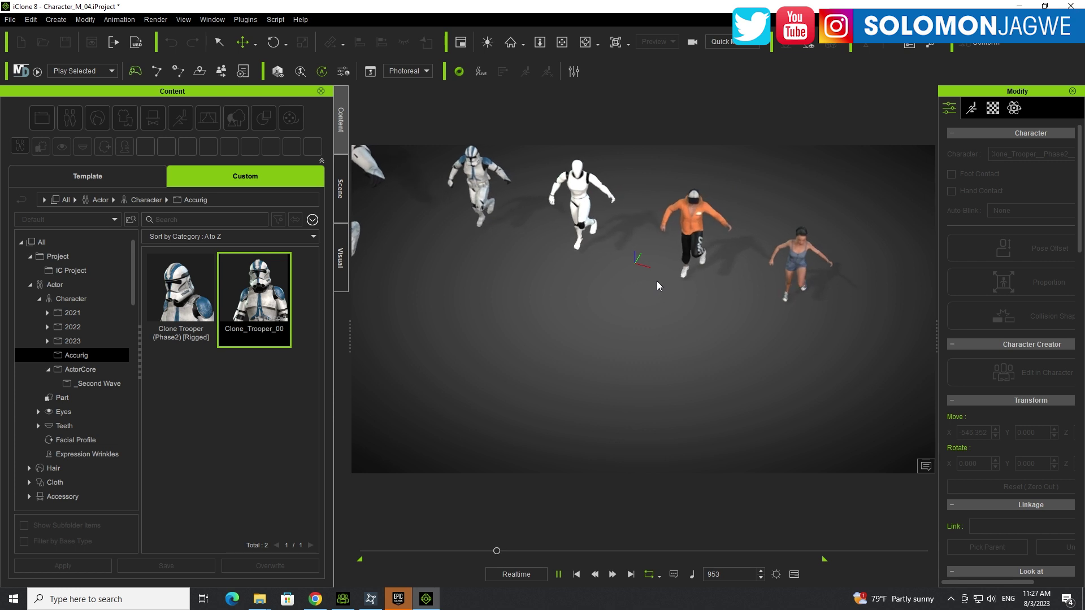
pyautogui.moveTo(665, 228); pyautogui.dragTo(664, 272, button='right')
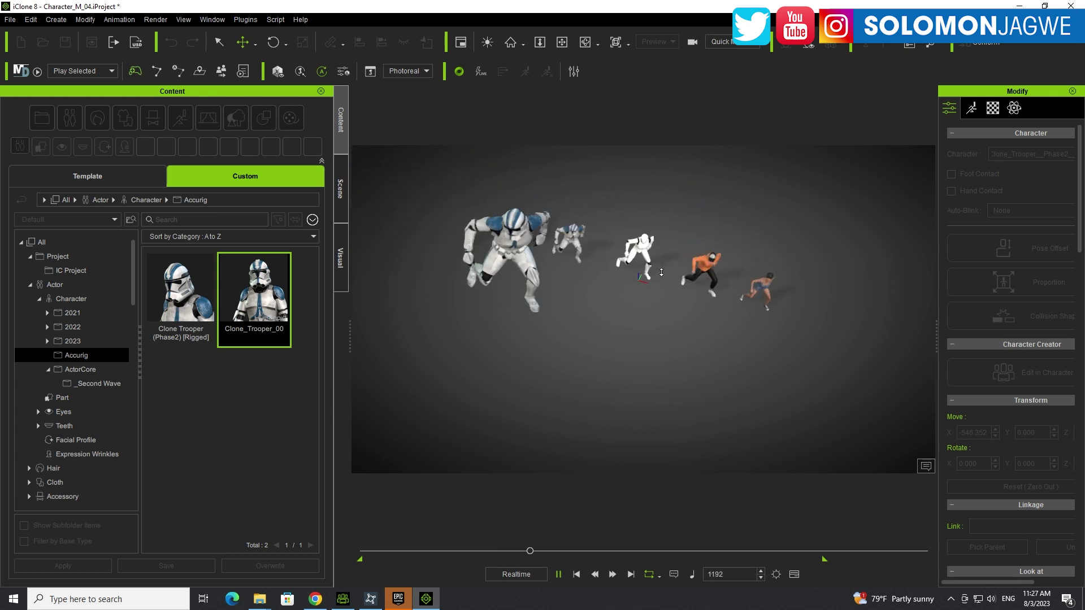